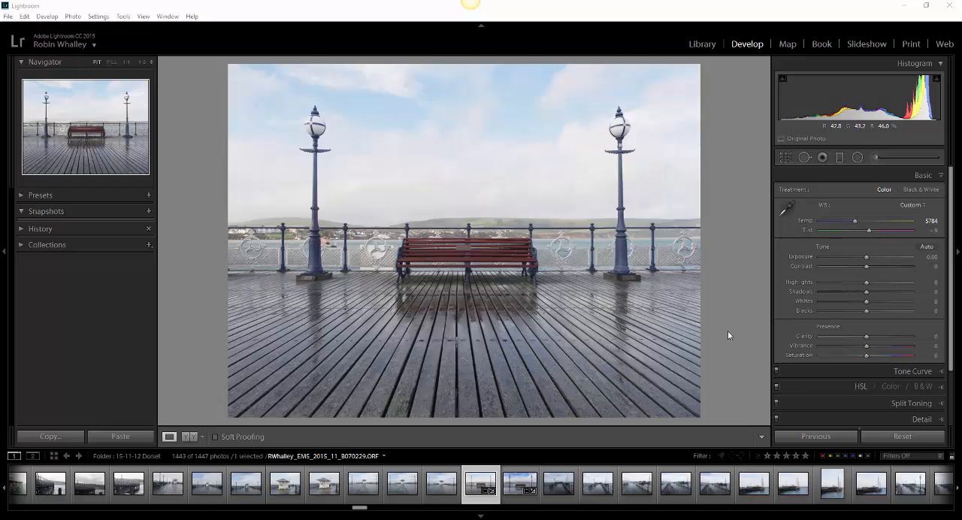
Step: Check the camera calibration profile of the pier bench photo and return to its basic adjustments
scroll(951, 368, "down", 3)
left_click(898, 414)
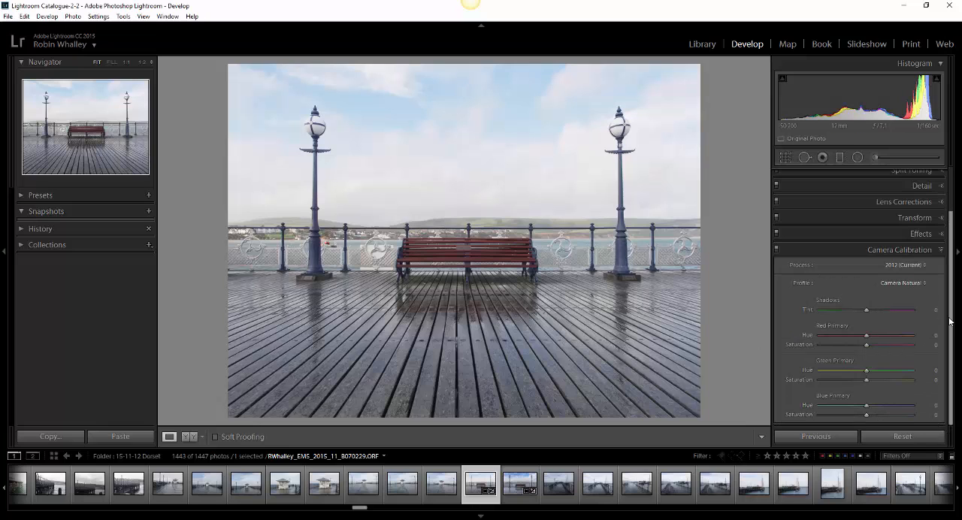
scroll(948, 218, "up", 2)
left_click(929, 175)
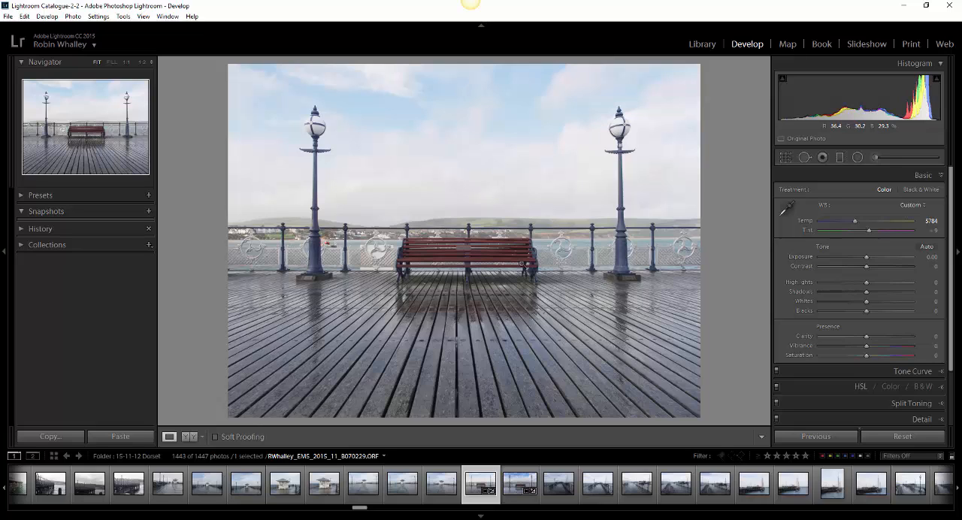
Step: Create a virtual copy of the pier bench photo and lower its exposure to -1.49
right_click(522, 265)
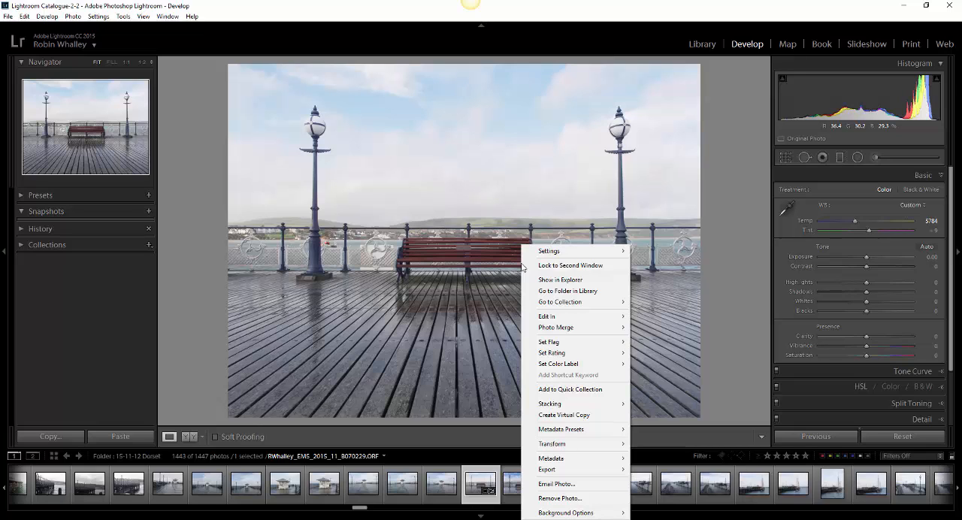
left_click(587, 418)
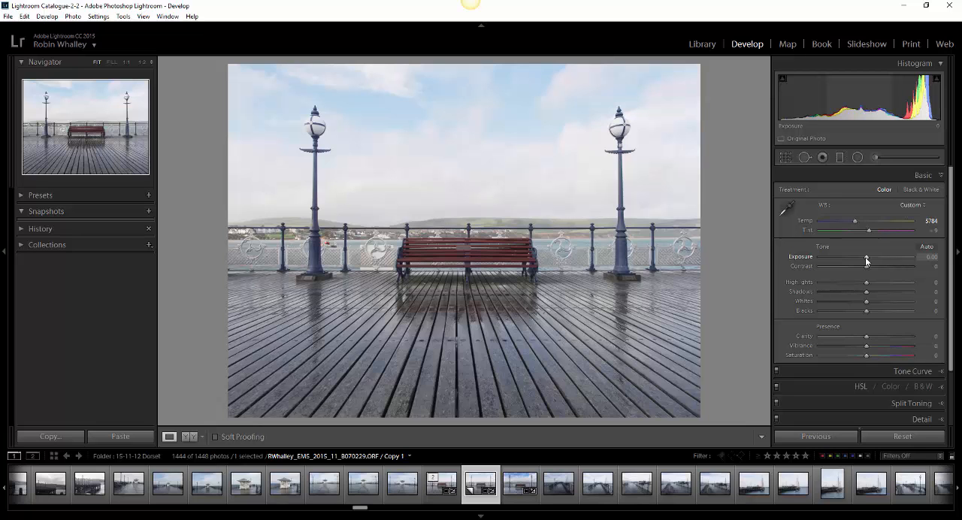
left_click_drag(865, 257, 852, 259)
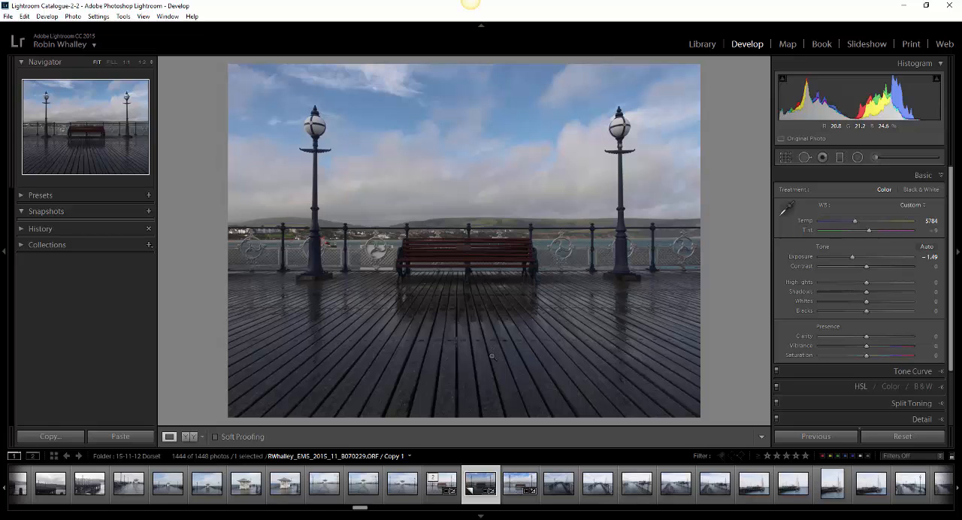
Step: Create a second virtual copy from the original pier bench photo and raise its exposure to +1.49
left_click(436, 492)
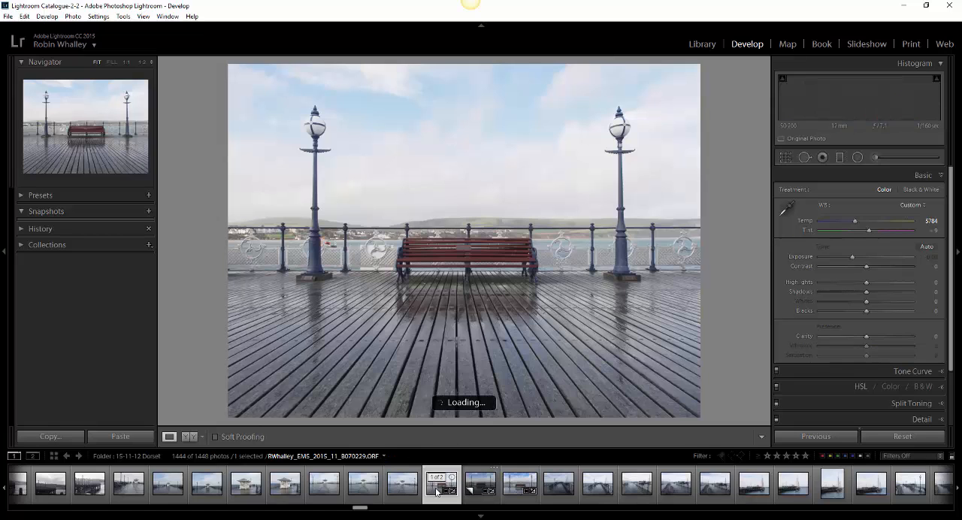
right_click(485, 308)
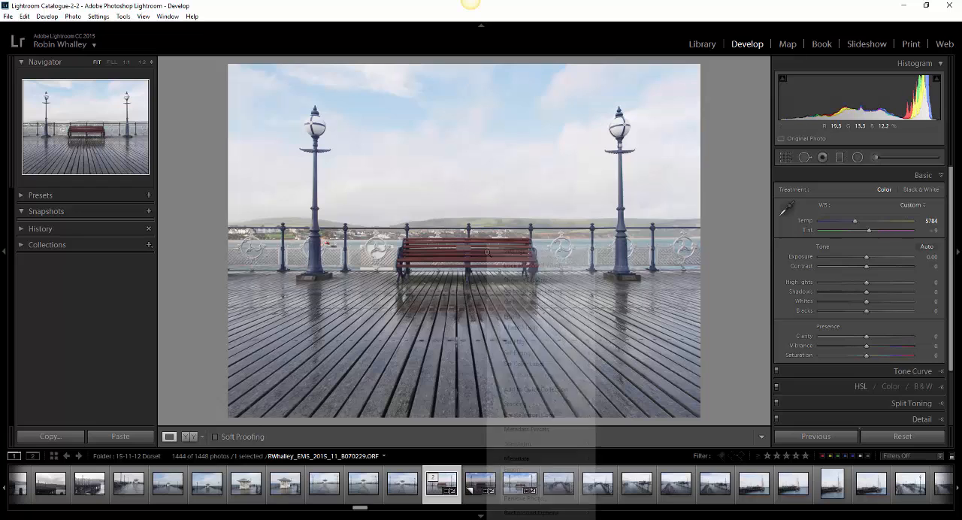
left_click(522, 415)
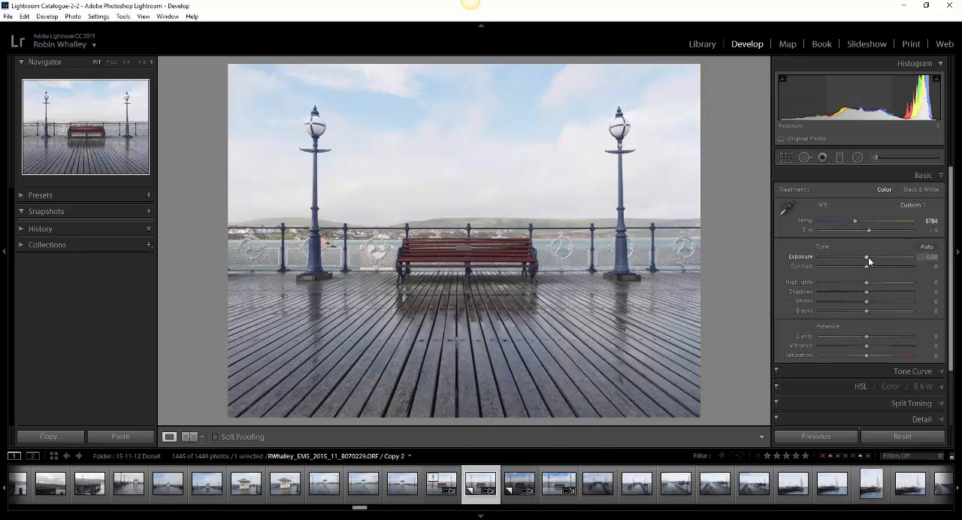
left_click_drag(866, 257, 881, 262)
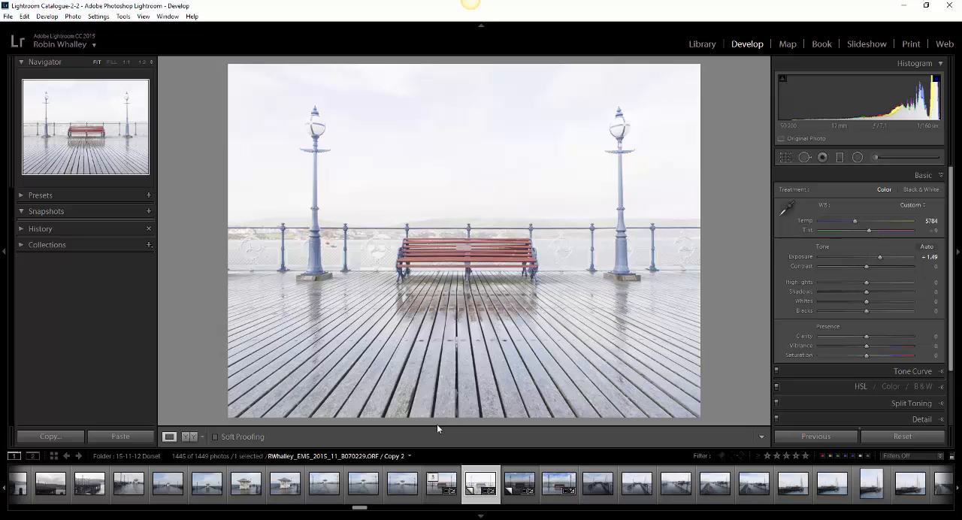
Step: Select the original bench photo and its two virtual copies in the Library grid and export them to HDR Efex Pro 2
left_click(706, 46)
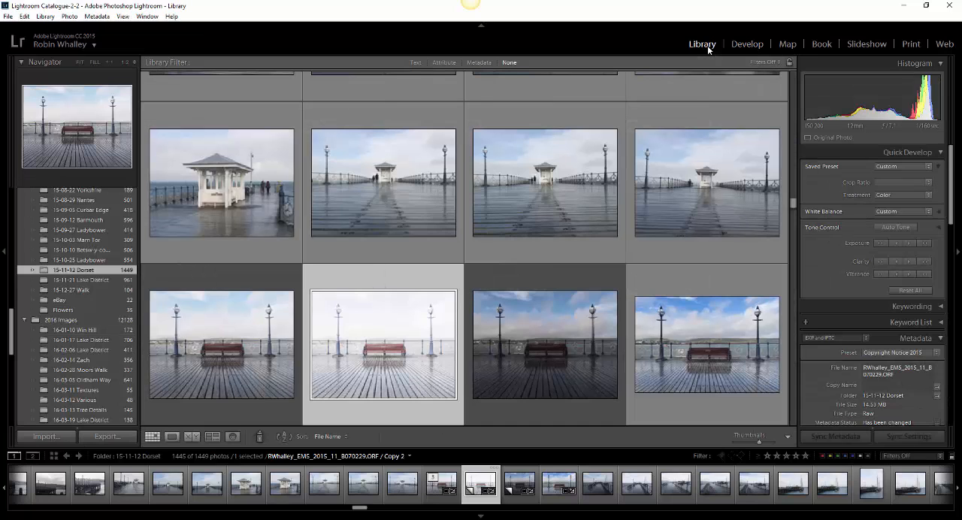
left_click(235, 370)
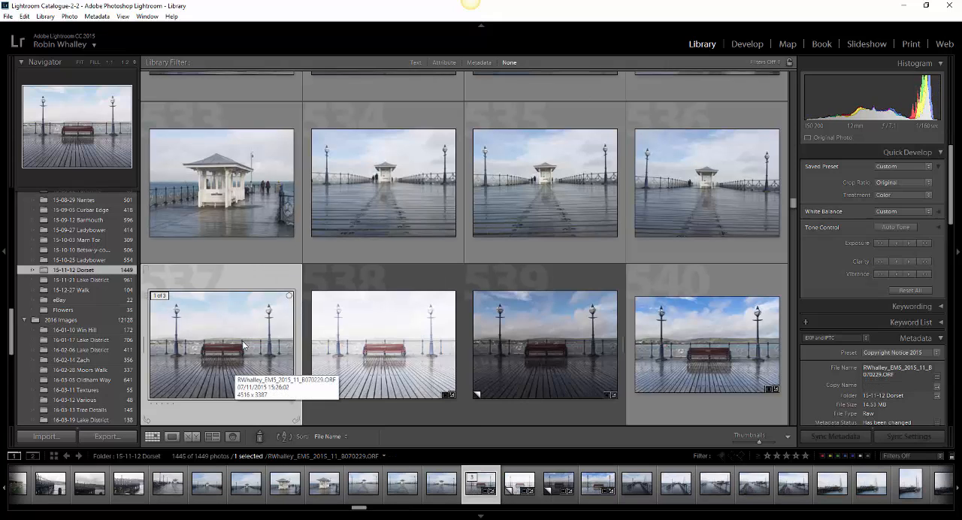
left_click(411, 373)
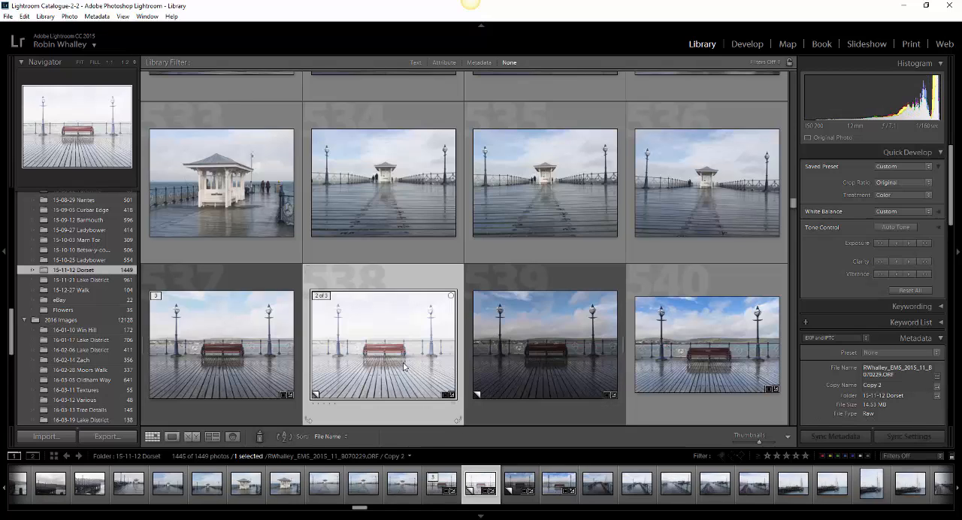
left_click(564, 336)
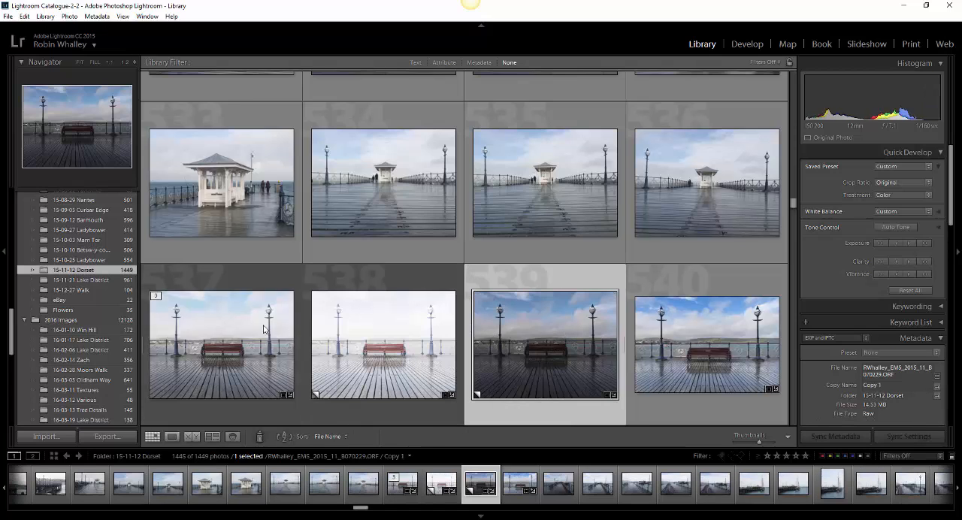
left_click(227, 338)
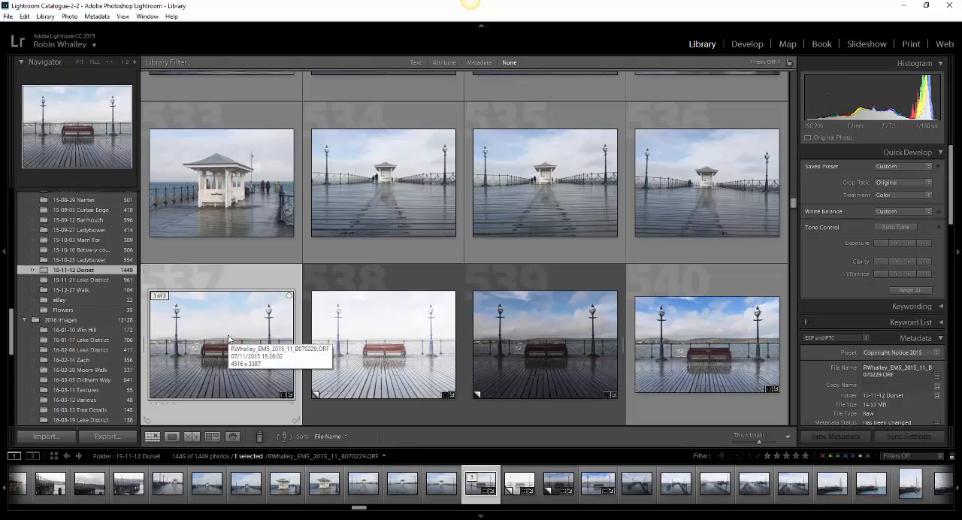
left_click(550, 332, "shift")
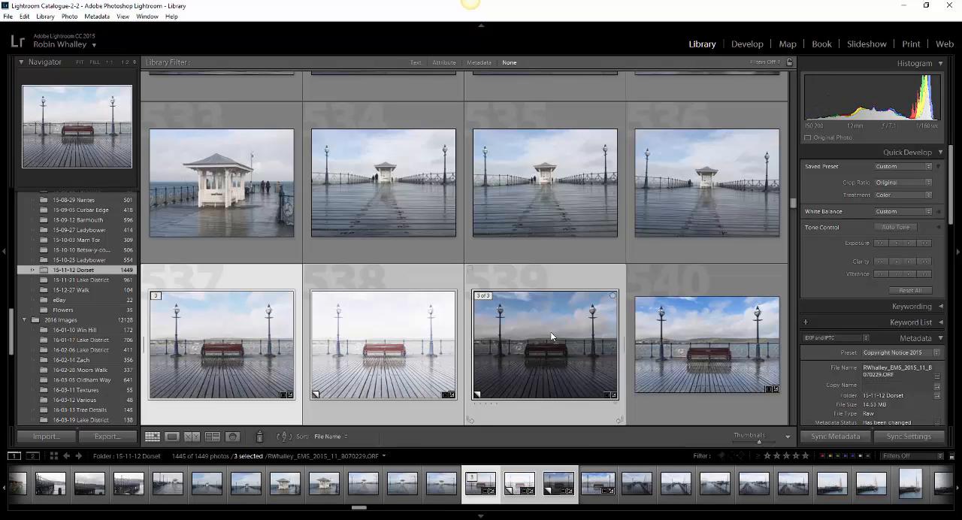
right_click(375, 326)
mouse_move(394, 272)
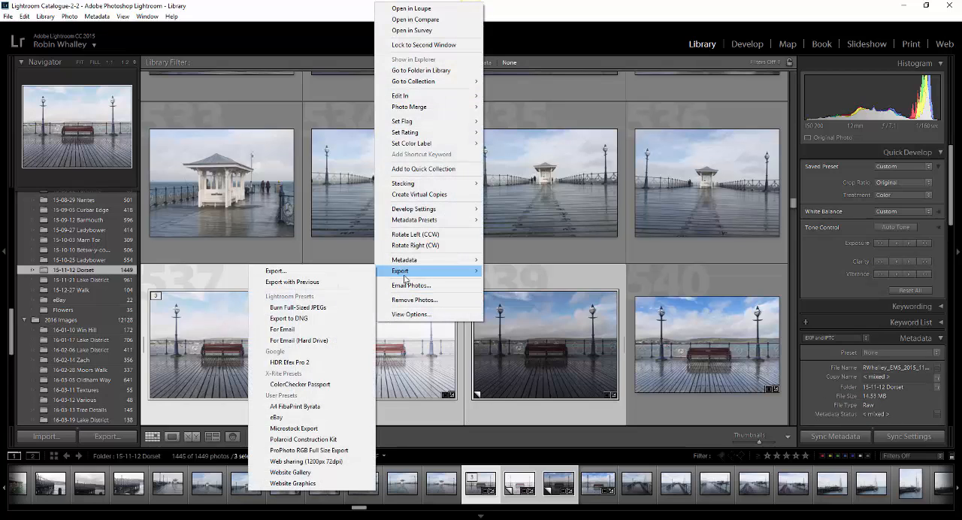
left_click(306, 363)
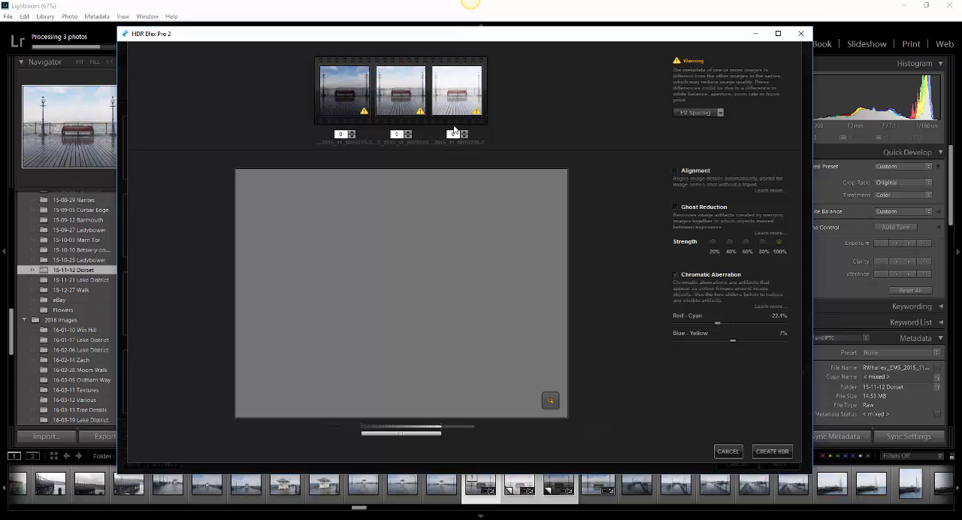
Step: Set the exposure value of the dark frame to -1 ½ and of the bright frame to 1 ½
left_click(351, 137)
left_click(352, 136)
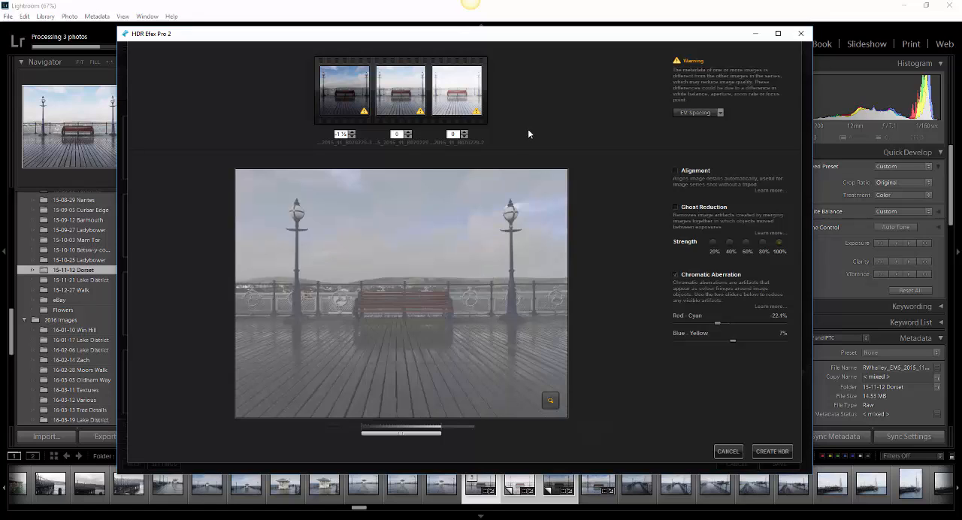
left_click(465, 133)
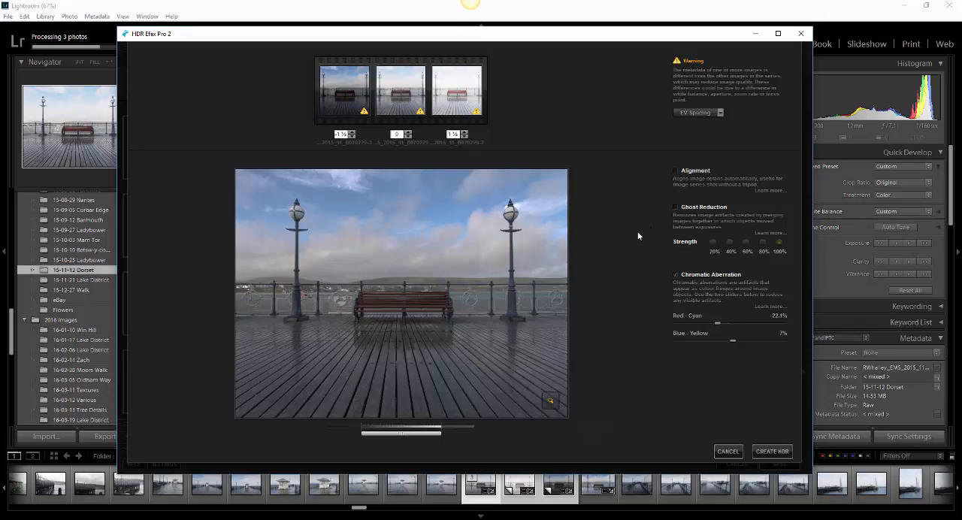
Step: Try Ghost Reduction on the merge preview and turn it off again
left_click(675, 208)
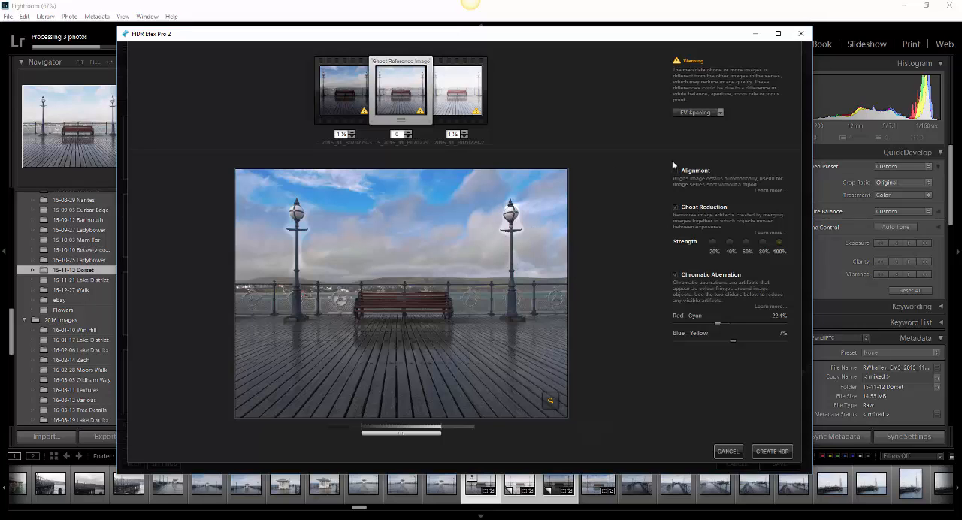
left_click(676, 207)
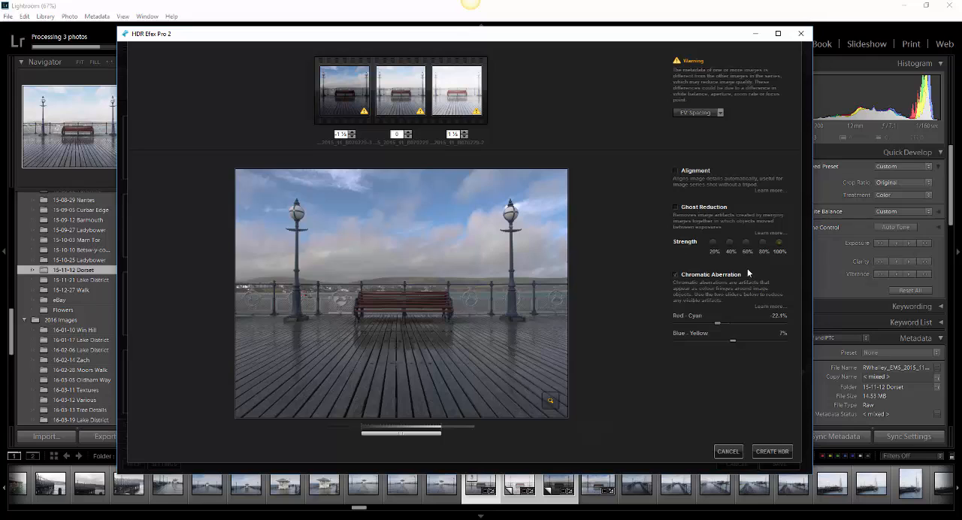
Step: Adjust the chromatic aberration correction to Red-Cyan -17.4% and Blue-Yellow -5.2% using the magnified preview, and create the HDR
left_click_drag(717, 323, 730, 342)
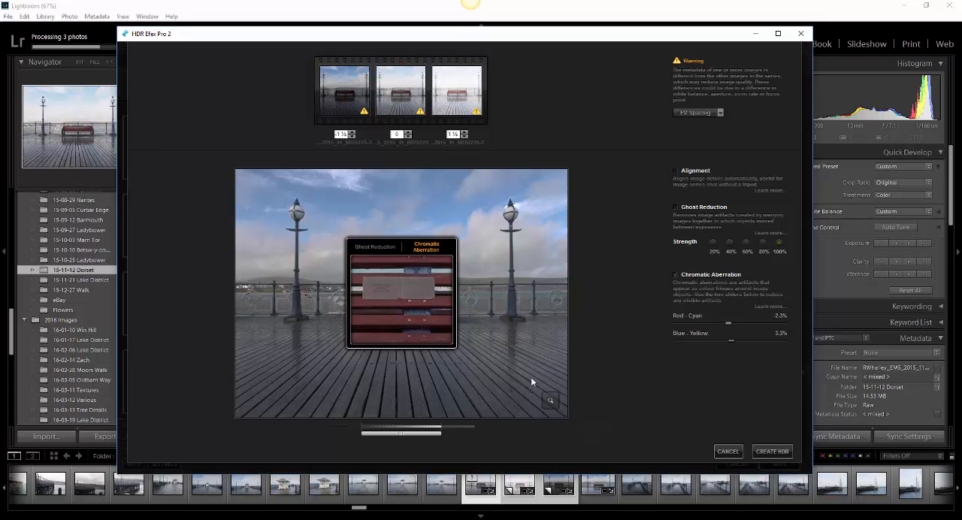
left_click(547, 400)
left_click(549, 401)
left_click_drag(403, 305, 299, 241)
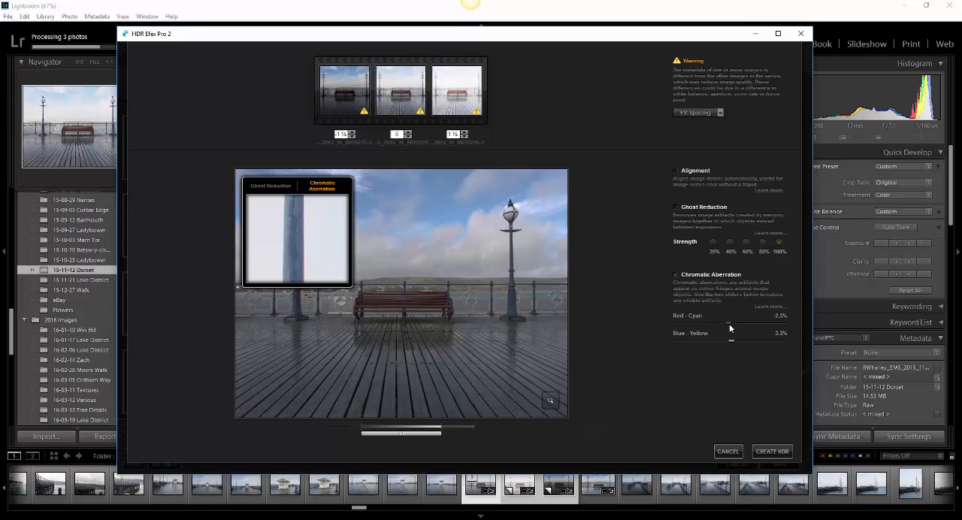
left_click_drag(728, 323, 722, 328)
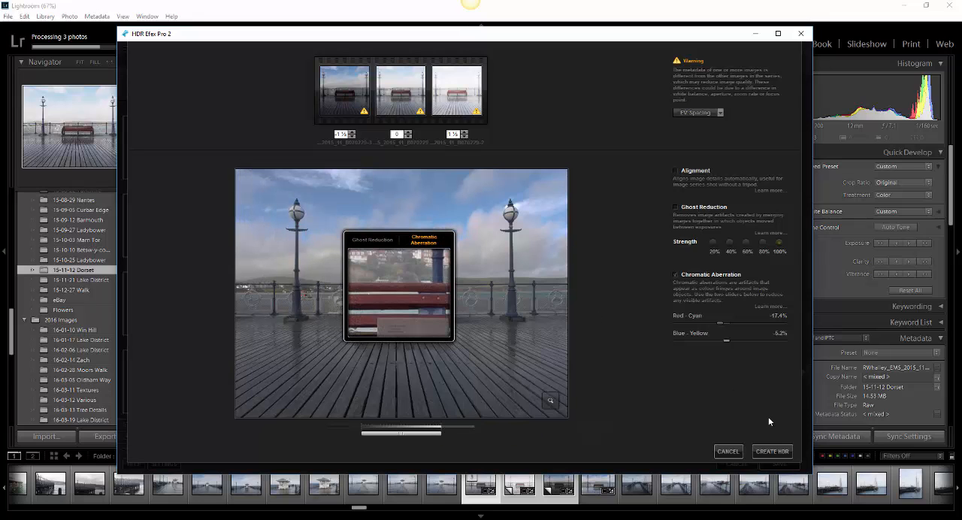
left_click(777, 454)
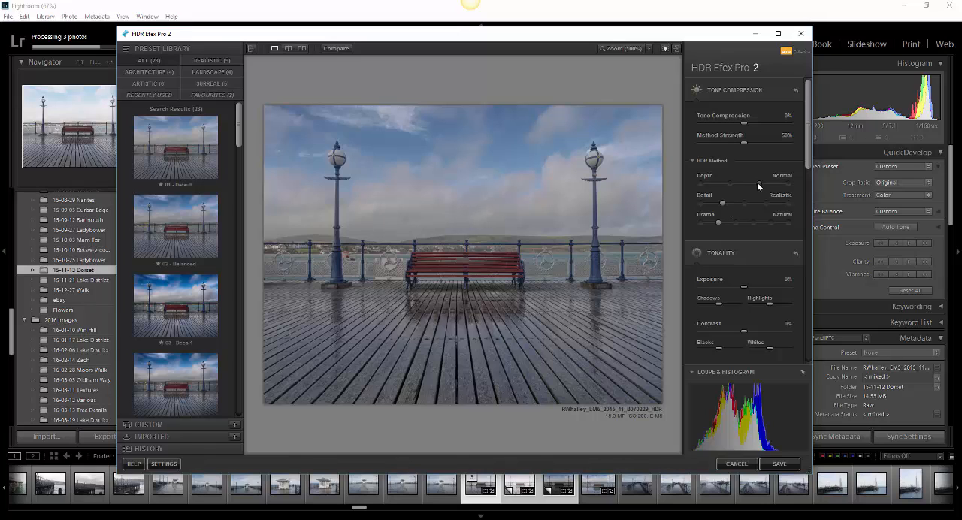
Step: Set the HDR method to Strong depth and Deep drama, with tone compression at -31% and method strength at 70%
left_click_drag(757, 182, 785, 189)
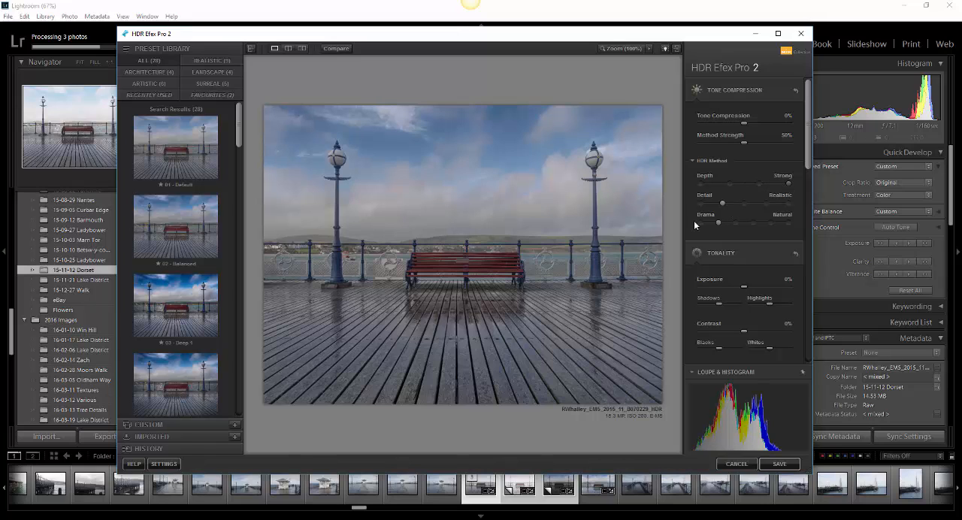
left_click(736, 223)
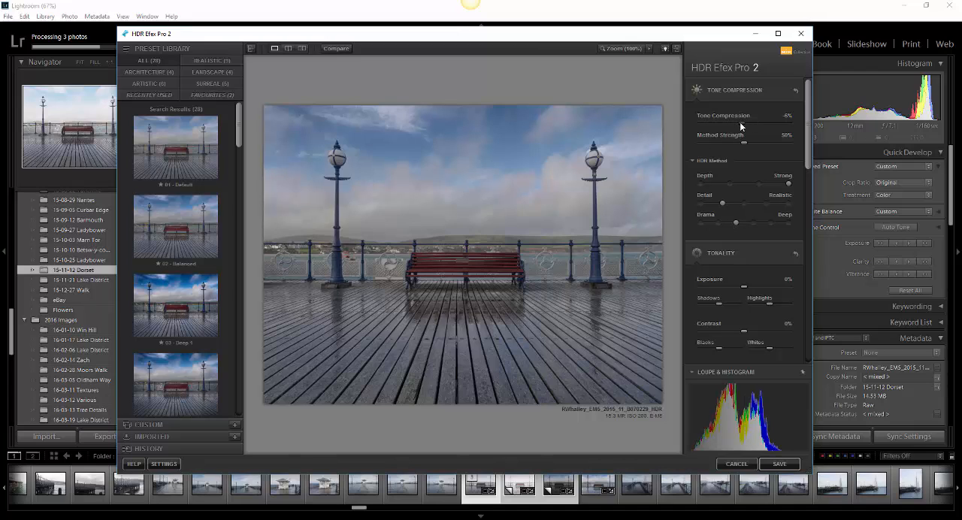
left_click_drag(740, 121, 726, 127)
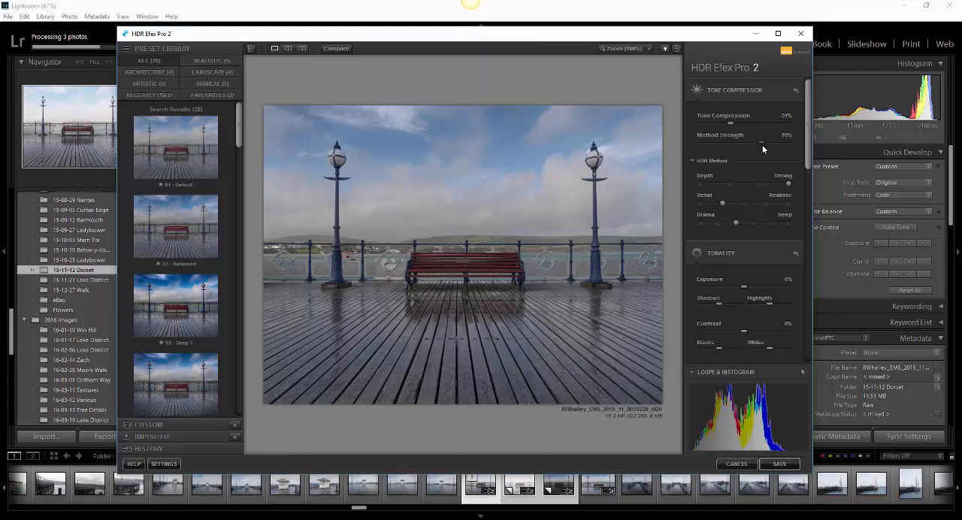
left_click_drag(762, 145, 799, 311)
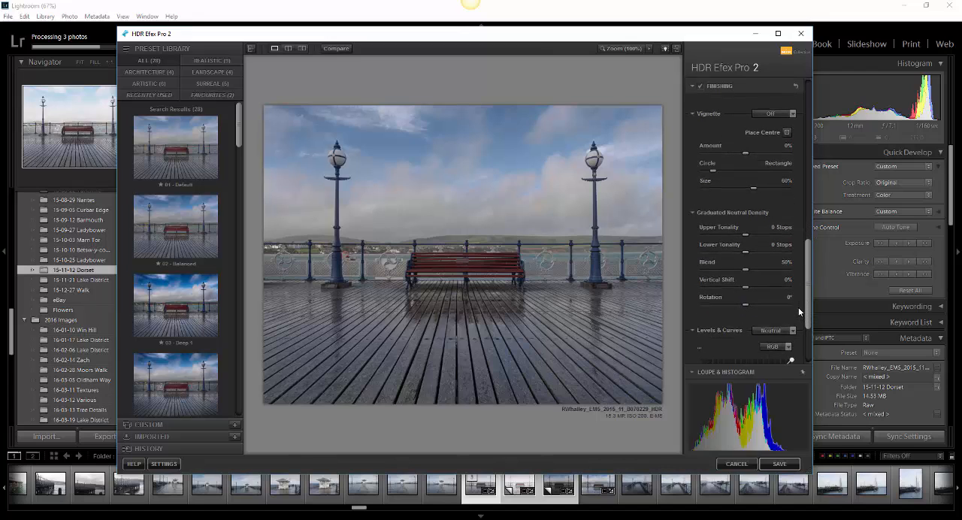
Step: Brighten the image with the RGB levels curve by pulling the white point inward and fine-tuning the midtone point
scroll(797, 307, "down", 5)
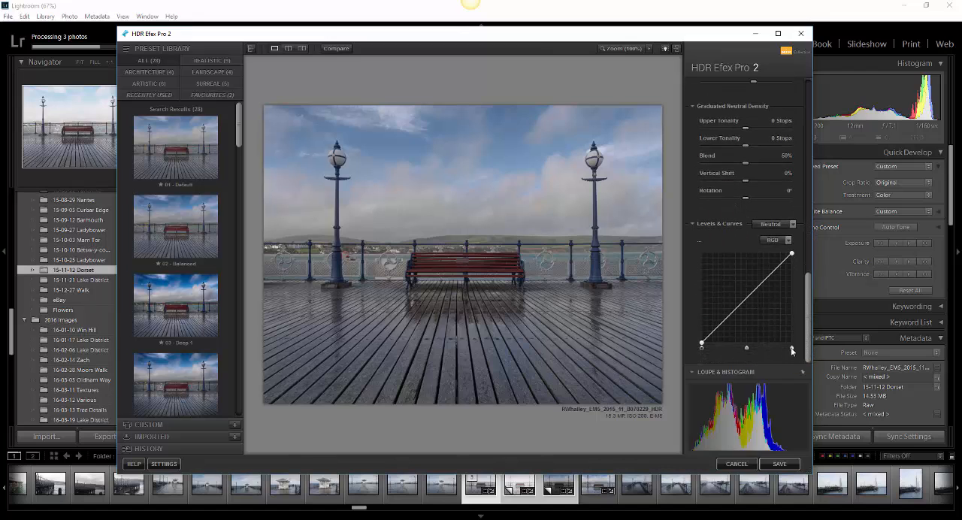
left_click_drag(791, 350, 781, 349)
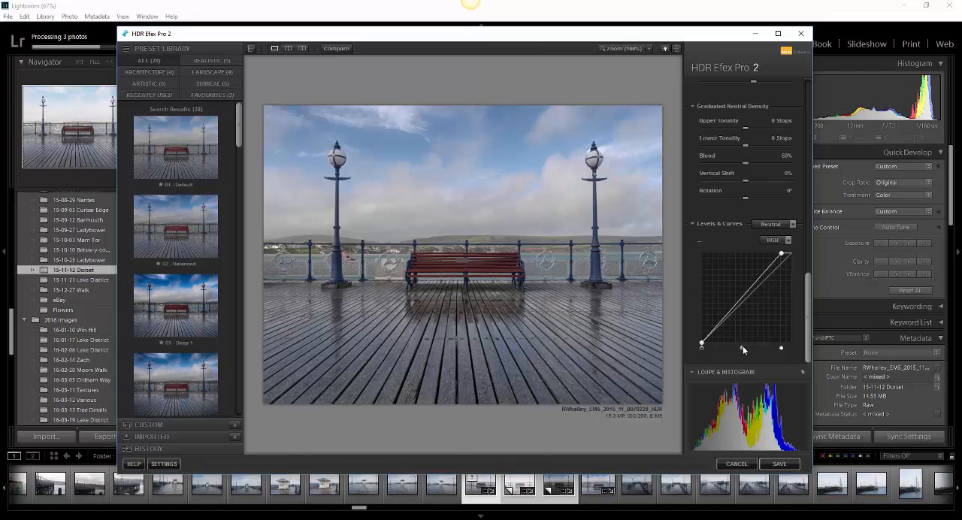
left_click_drag(742, 347, 745, 347)
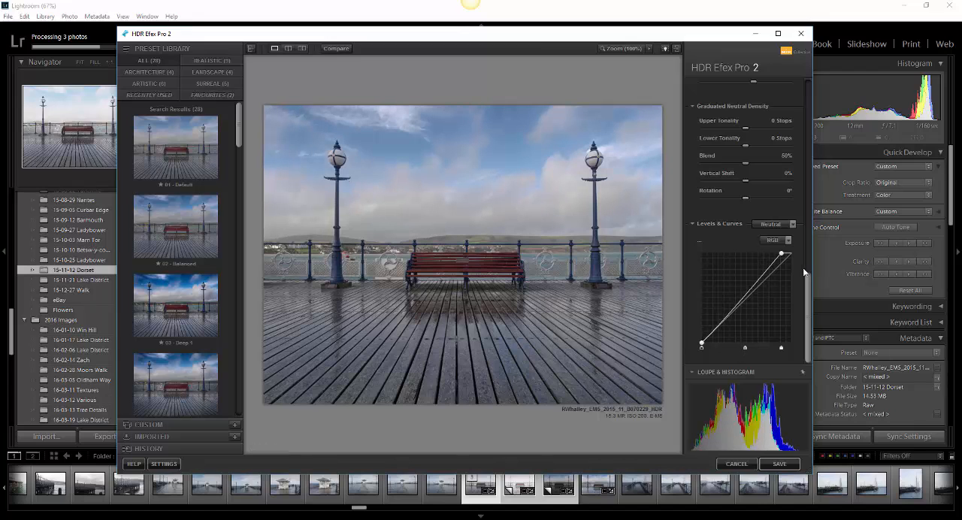
Step: Set the Graduated Neutral Density upper tonality to -0.32 stops and lower tonality to 0.25 stops
scroll(763, 243, "up", 2)
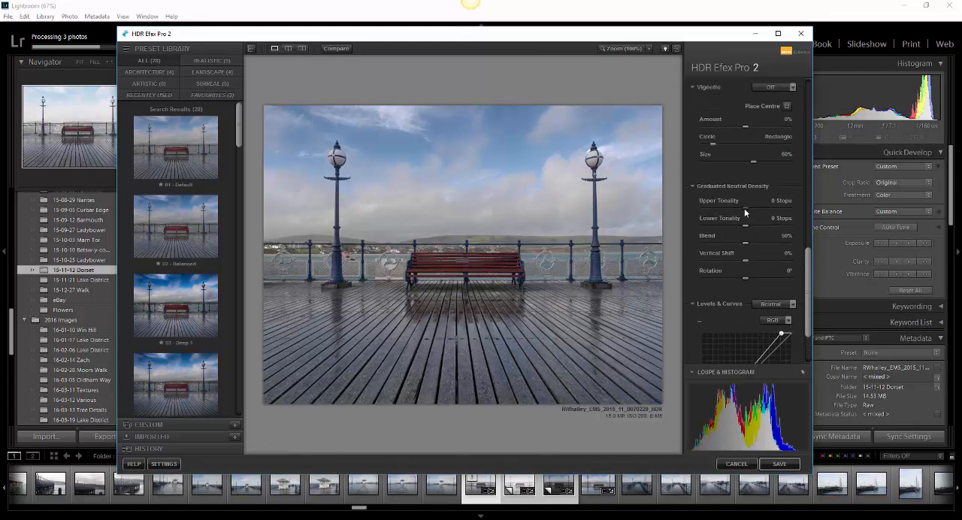
left_click_drag(744, 208, 739, 208)
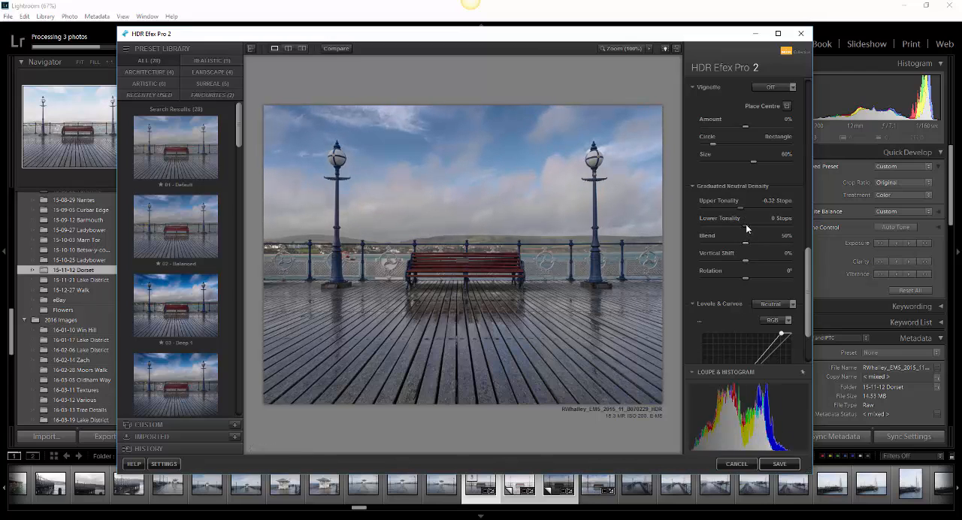
left_click_drag(746, 228, 749, 226)
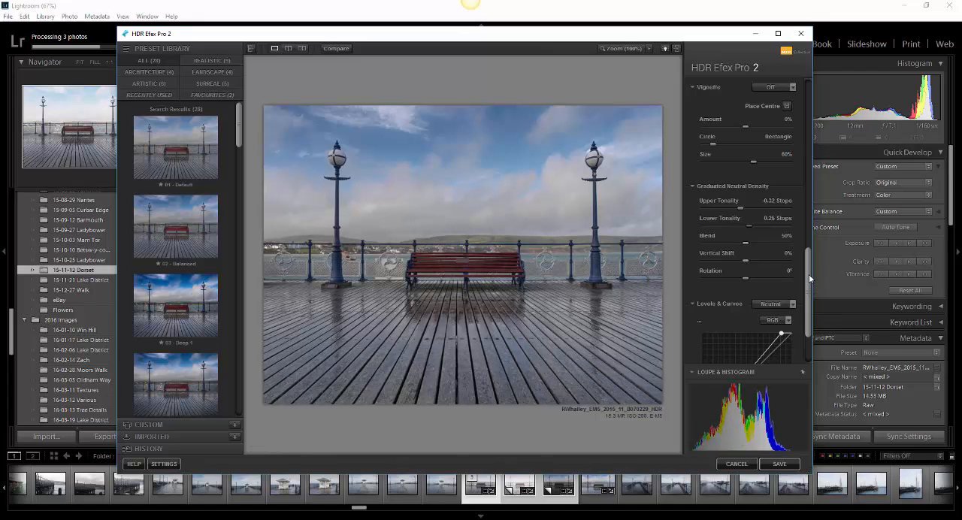
Step: Apply a Lens 3 vignette with an amount of -10% and a size of 59%, shifting its shape towards rectangle
left_click_drag(808, 274, 811, 232)
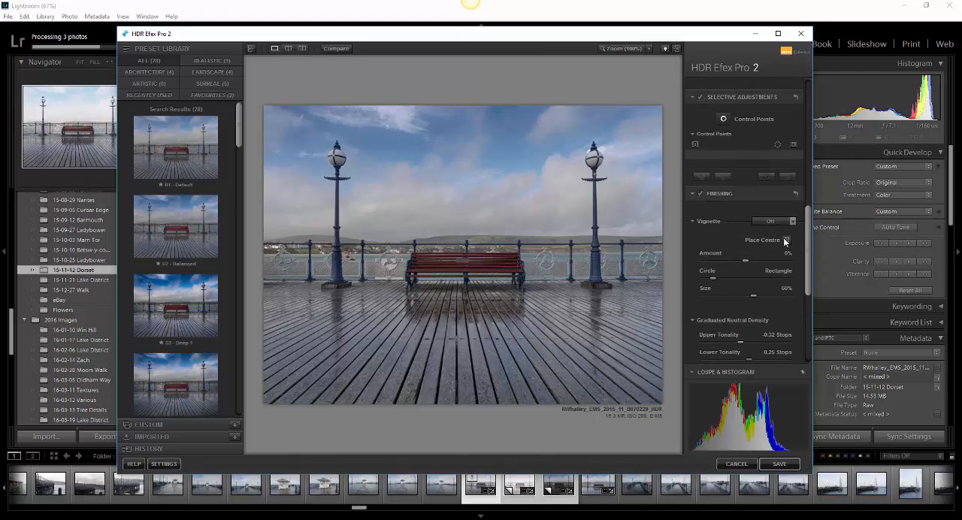
left_click(785, 224)
left_click(772, 252)
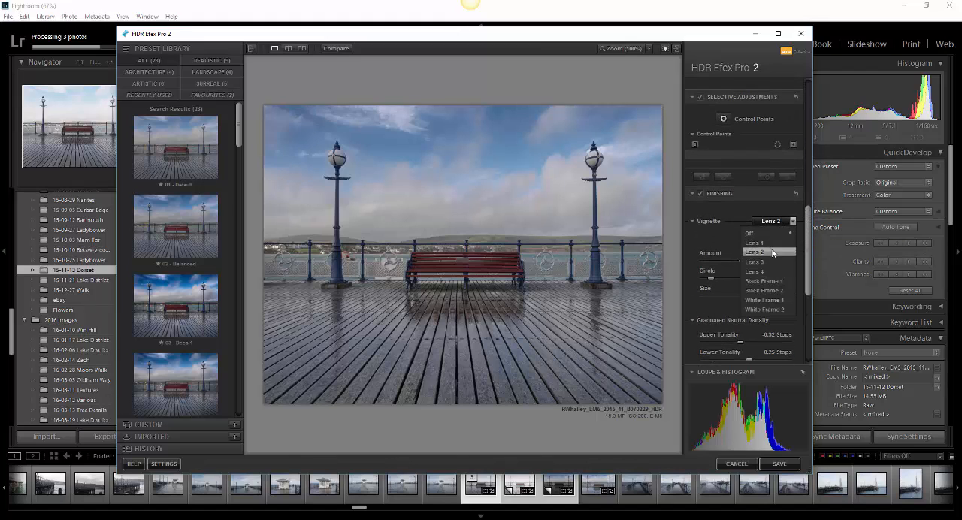
left_click(785, 223)
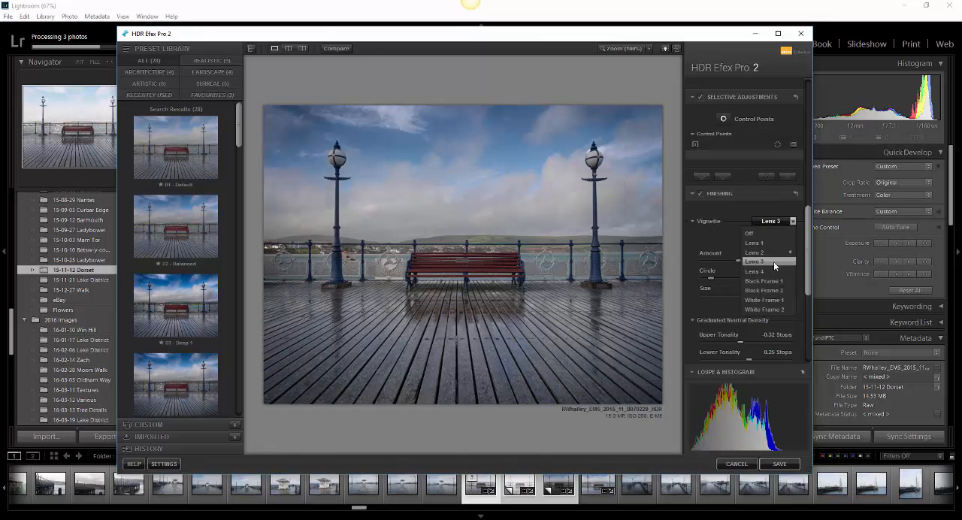
left_click(773, 261)
left_click_drag(739, 259, 770, 294)
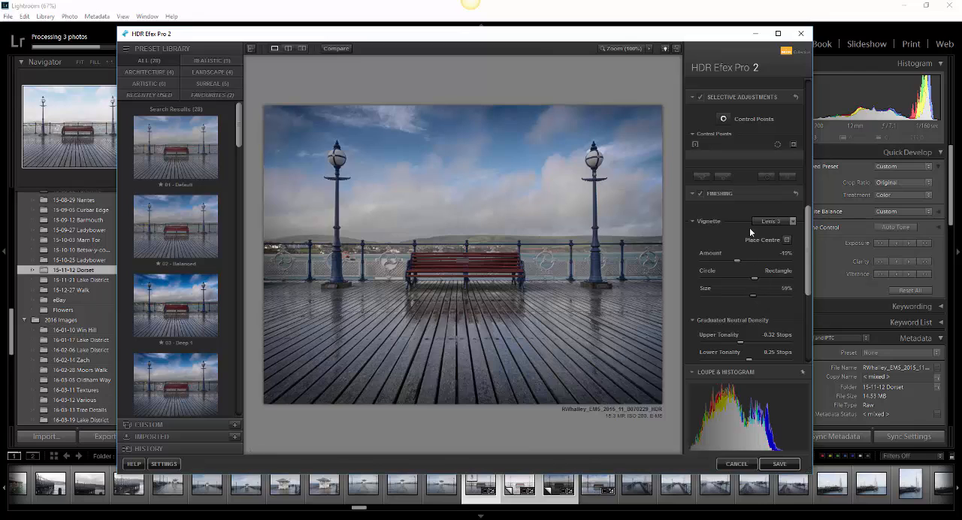
Step: Set the global tonality to exposure 15%, contrast 14% and structure 12%
left_click_drag(808, 242, 807, 134)
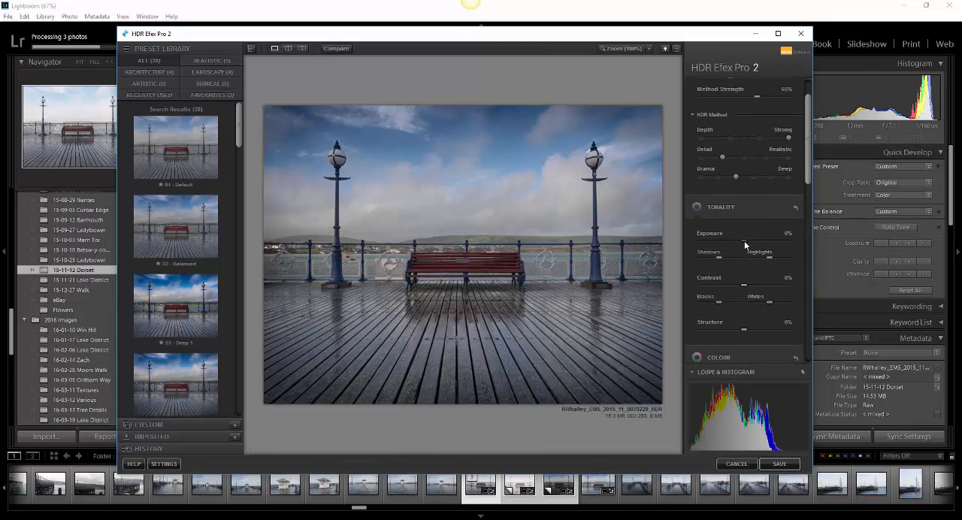
left_click_drag(745, 241, 750, 241)
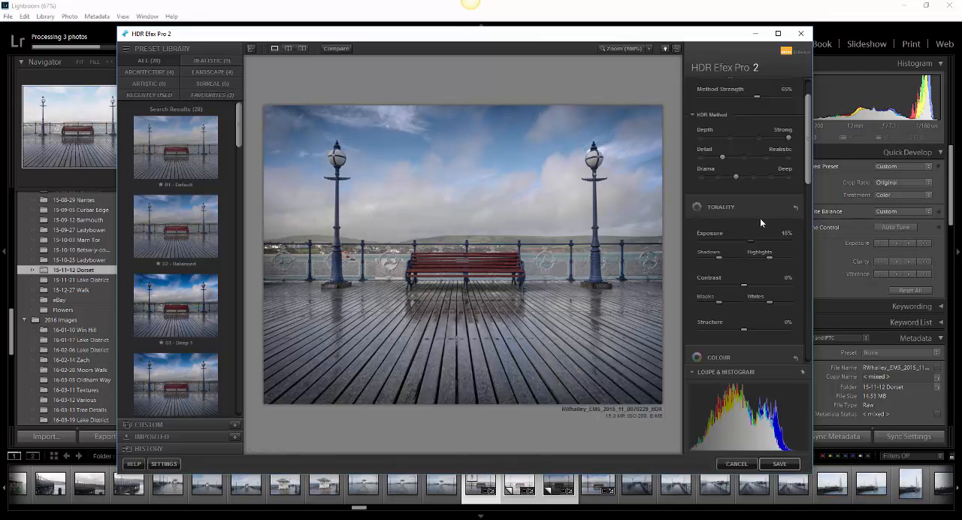
left_click_drag(748, 284, 750, 287)
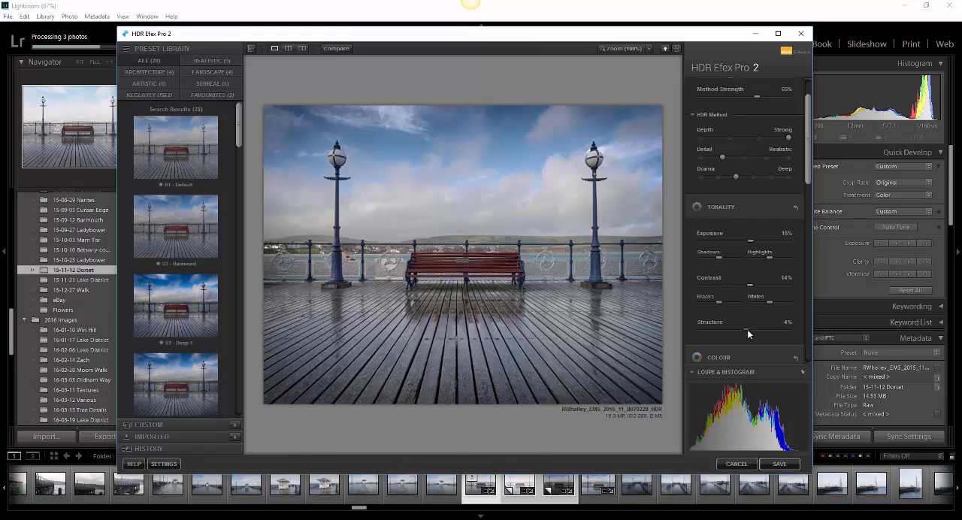
left_click_drag(747, 329, 746, 329)
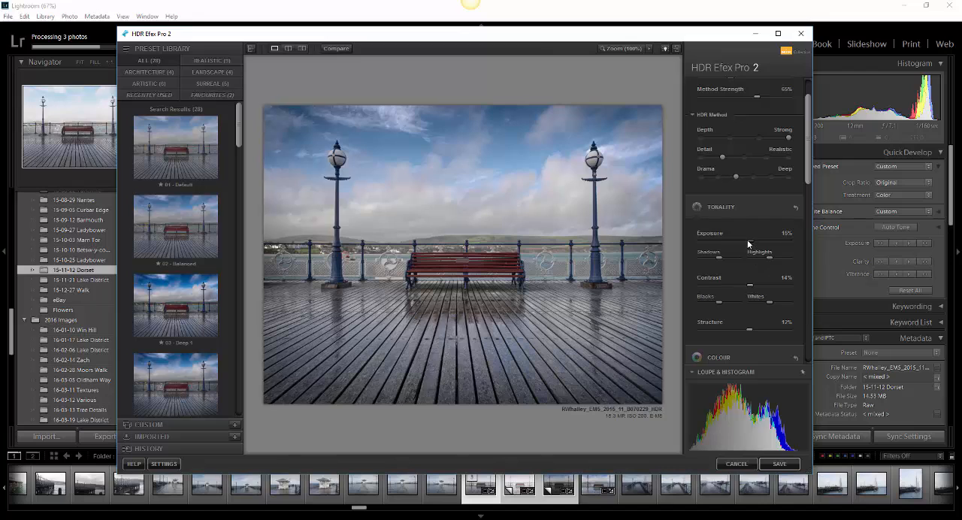
Step: Save the HDR image and display the resulting file in the Library's single-image view
left_click(779, 465)
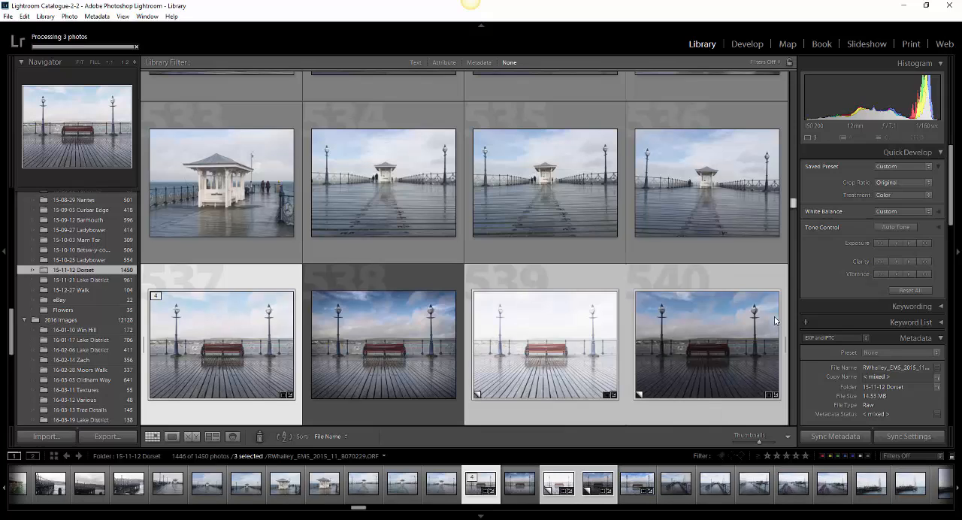
left_click(396, 366)
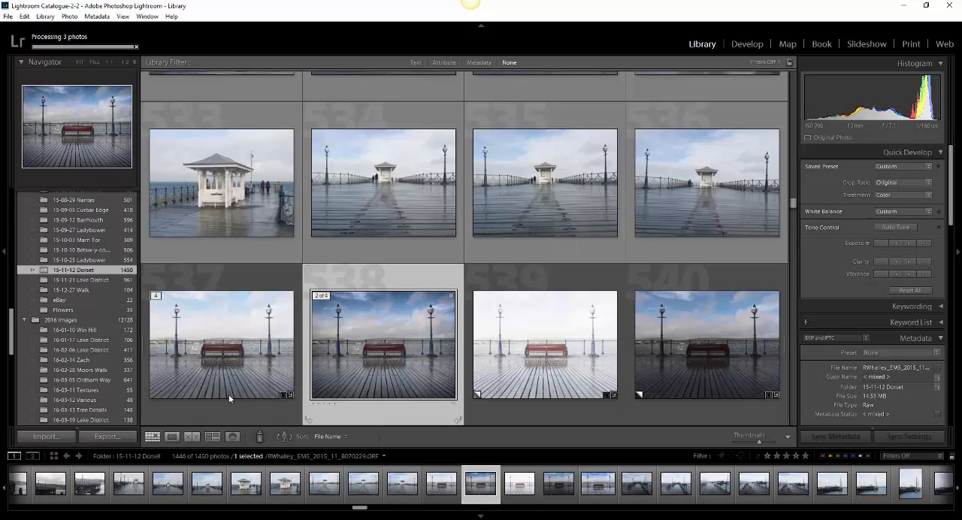
key("e")
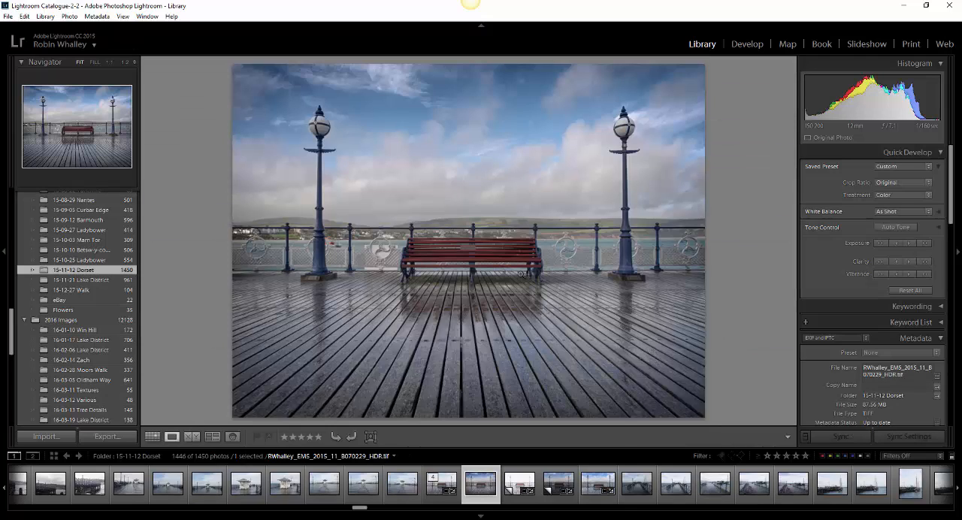
Step: Open the HDR TIFF for black-and-white conversion in Silver Efex Pro 2, using the Edit Original option
right_click(502, 250)
mouse_move(555, 251)
mouse_move(518, 282)
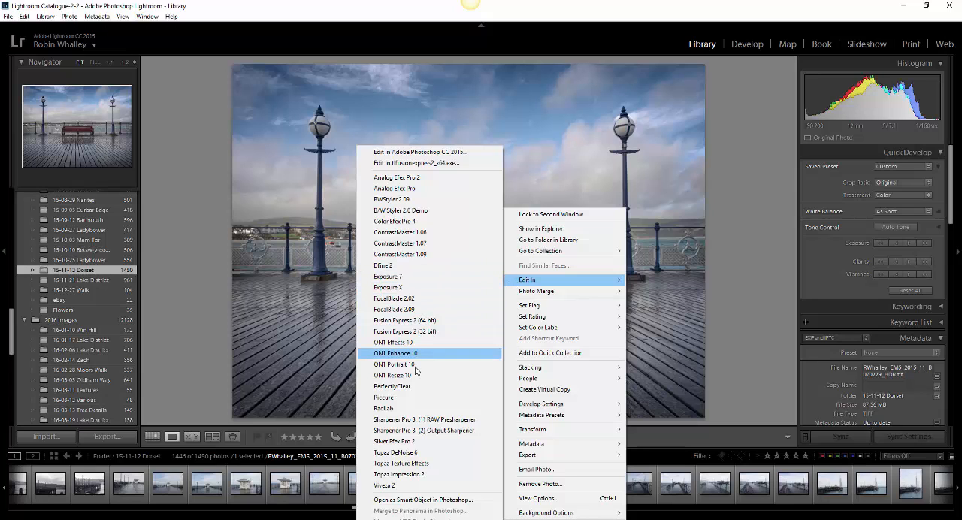
left_click(396, 441)
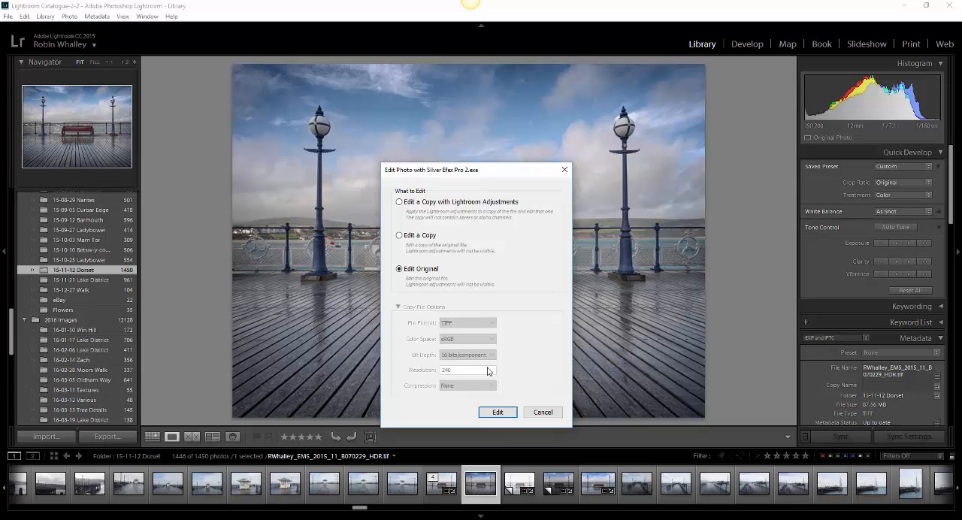
left_click_drag(465, 173, 474, 148)
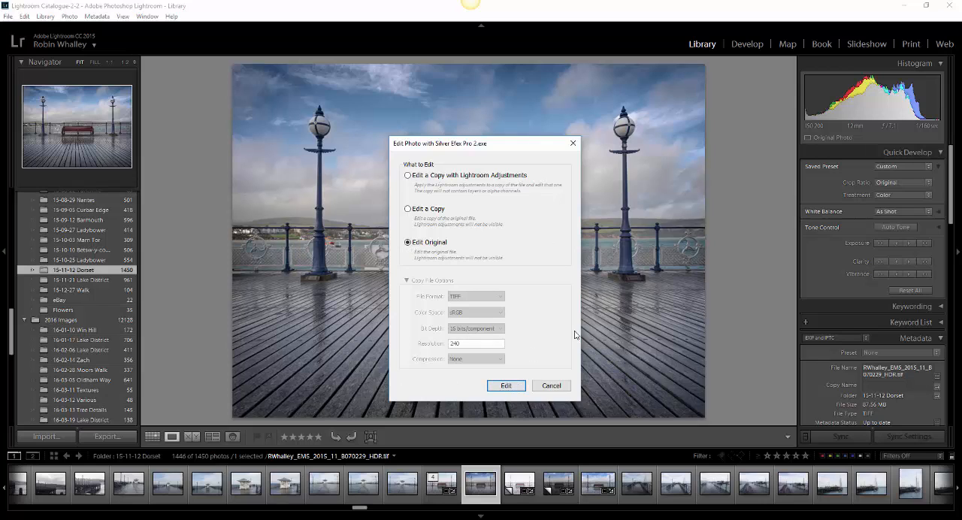
left_click(507, 387)
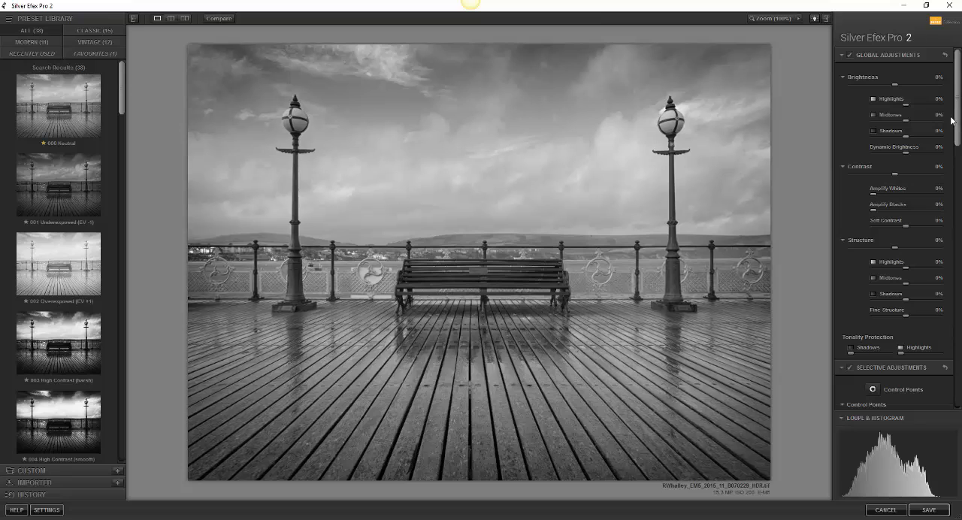
Step: Compare the yellow, red and orange colour filters, and apply the orange one at 81% strength
left_click_drag(957, 125, 958, 190)
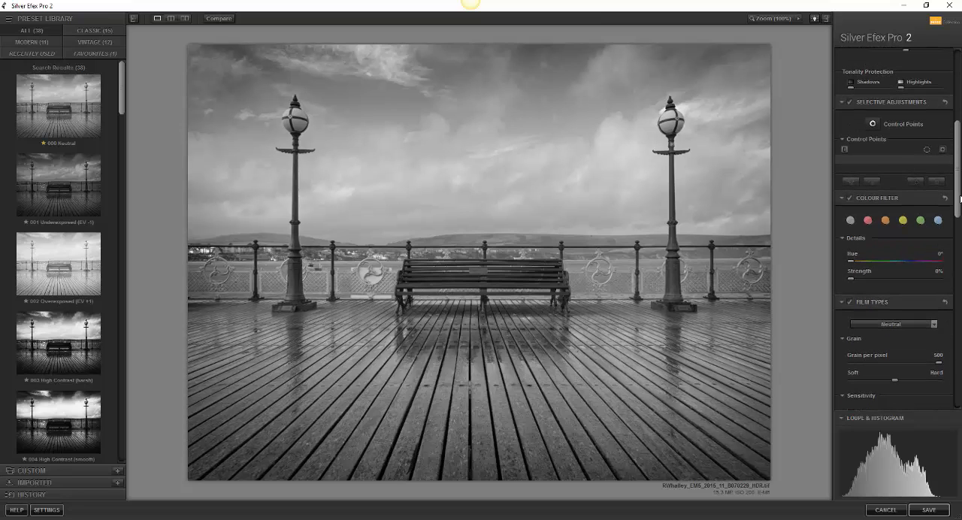
left_click(884, 220)
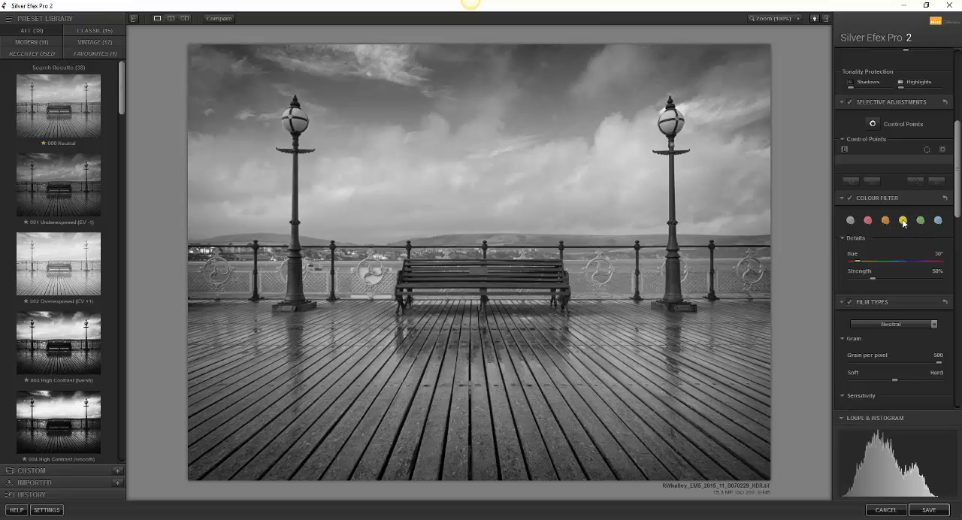
left_click(903, 221)
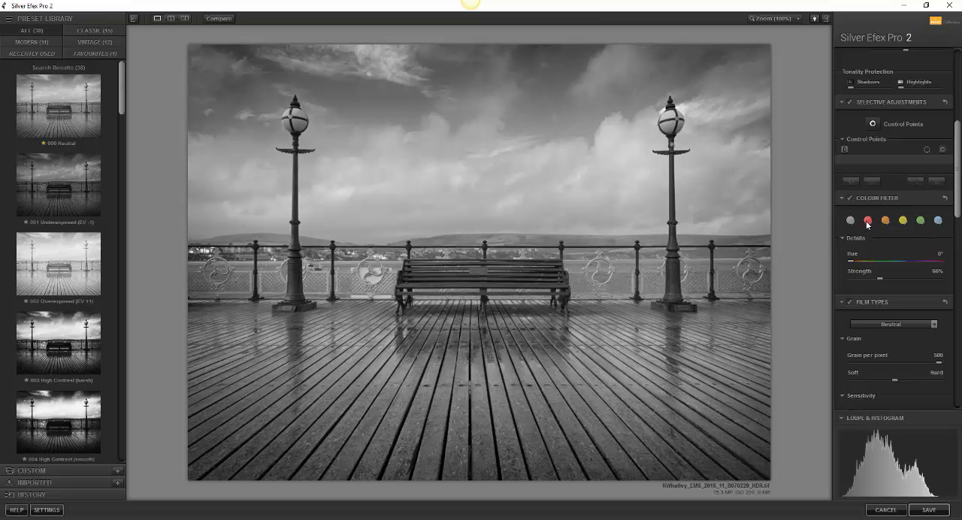
left_click(884, 220)
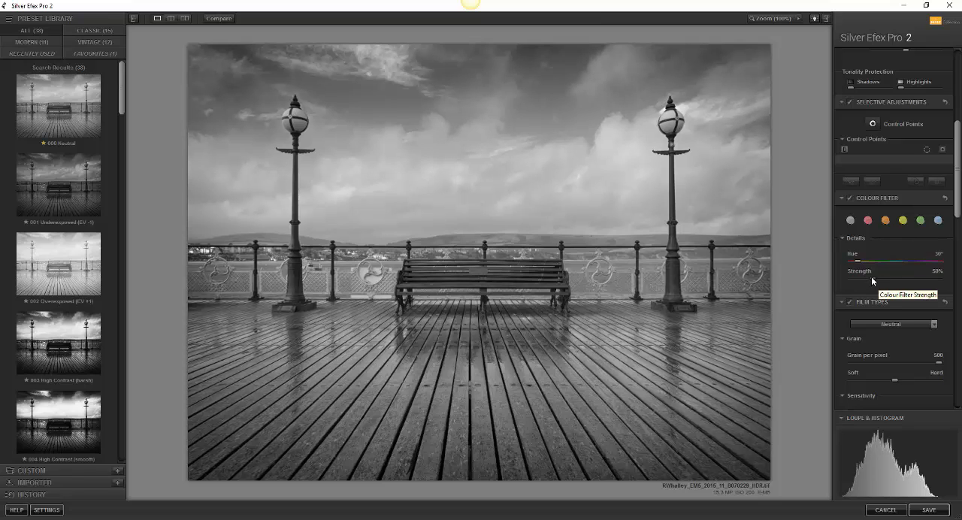
left_click_drag(870, 276, 886, 277)
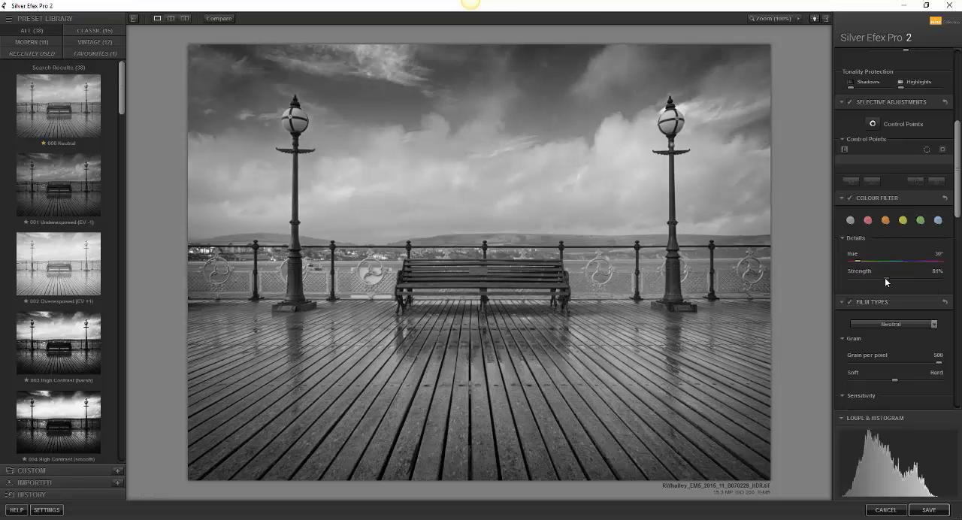
Step: Set the film colour sensitivities to Red 52%, Yellow 15%, Cyan -30% and Blue -31%
left_click_drag(954, 194, 955, 268)
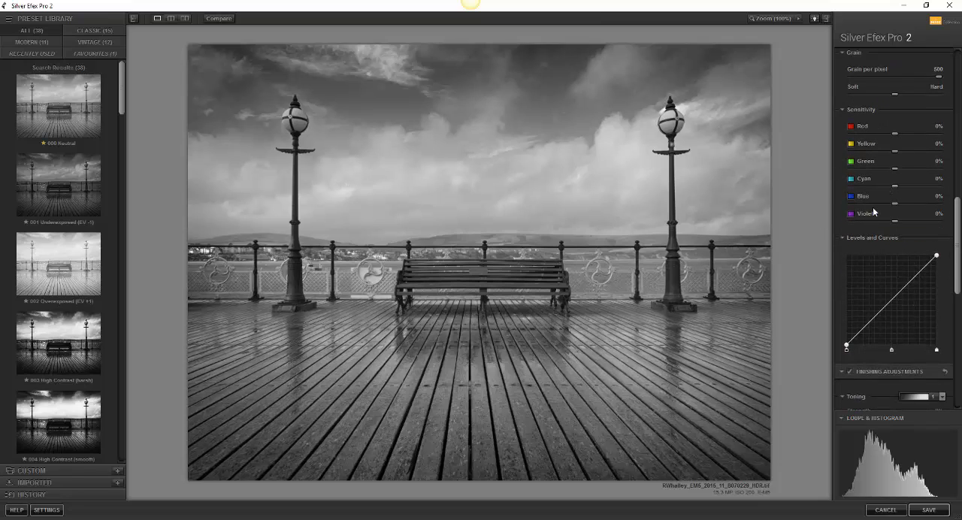
left_click_drag(894, 203, 881, 187)
left_click_drag(895, 153, 916, 139)
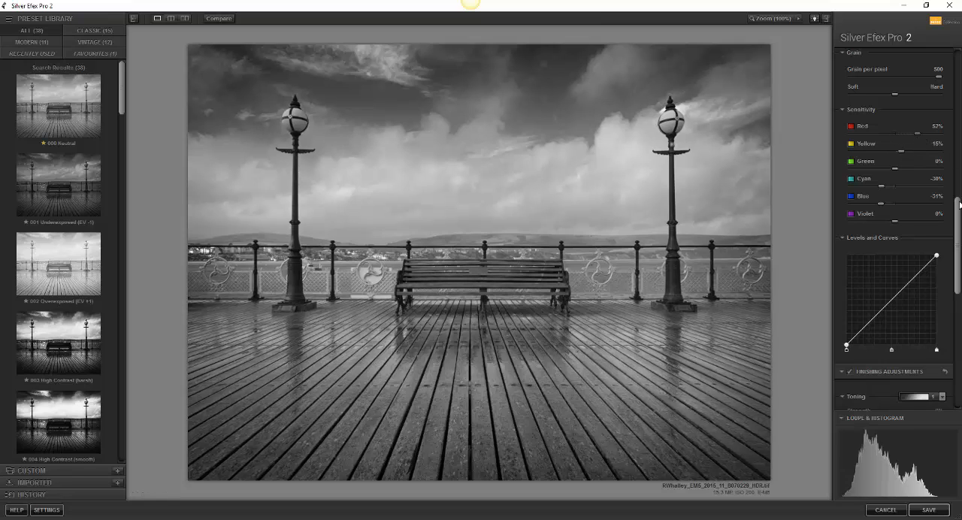
Step: Darken the midtones in Levels and Curves, anchor the curve's highlights with a point and pull a shadow point down slightly
left_click_drag(958, 220, 956, 256)
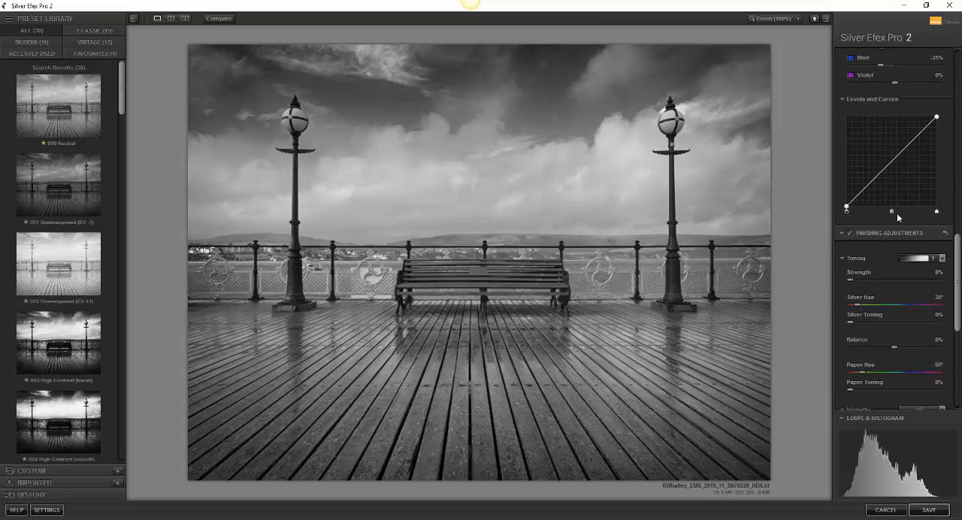
left_click_drag(892, 214, 897, 216)
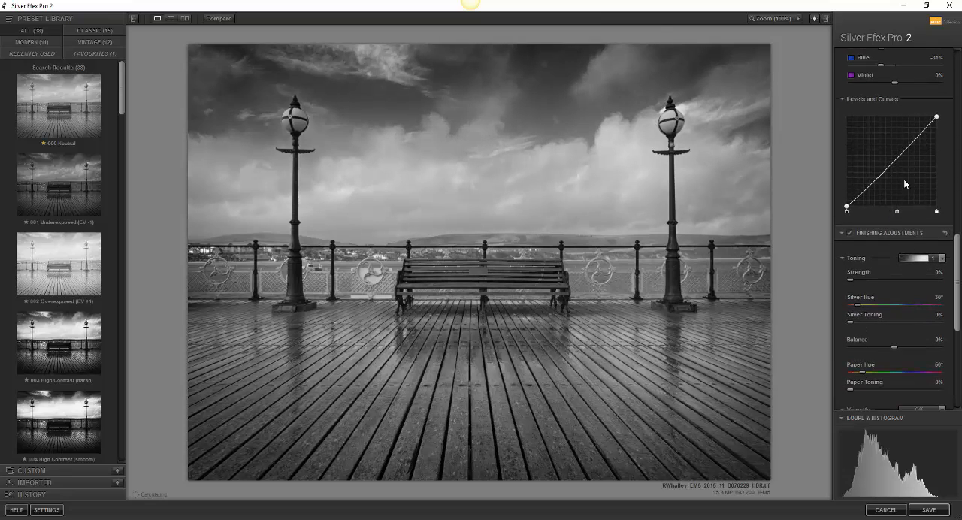
left_click(912, 140)
left_click(876, 178)
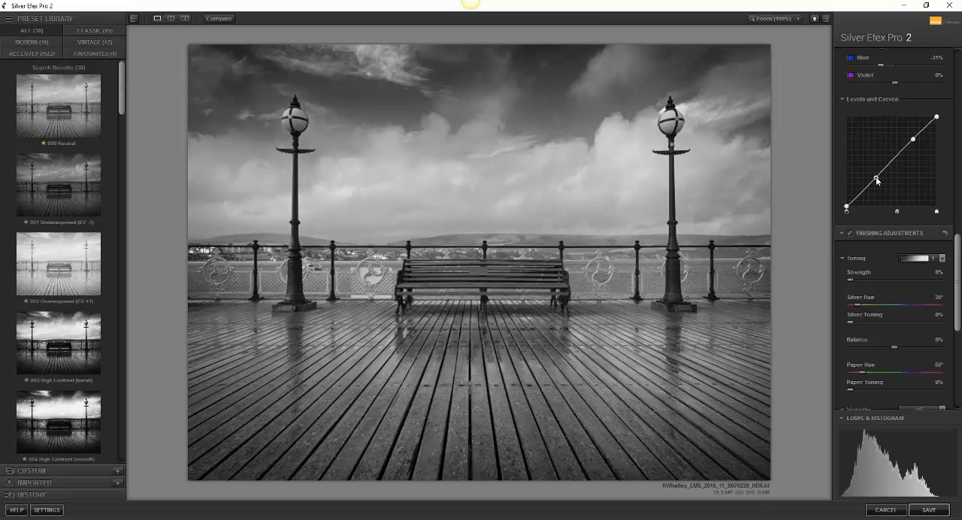
left_click_drag(877, 180, 877, 183)
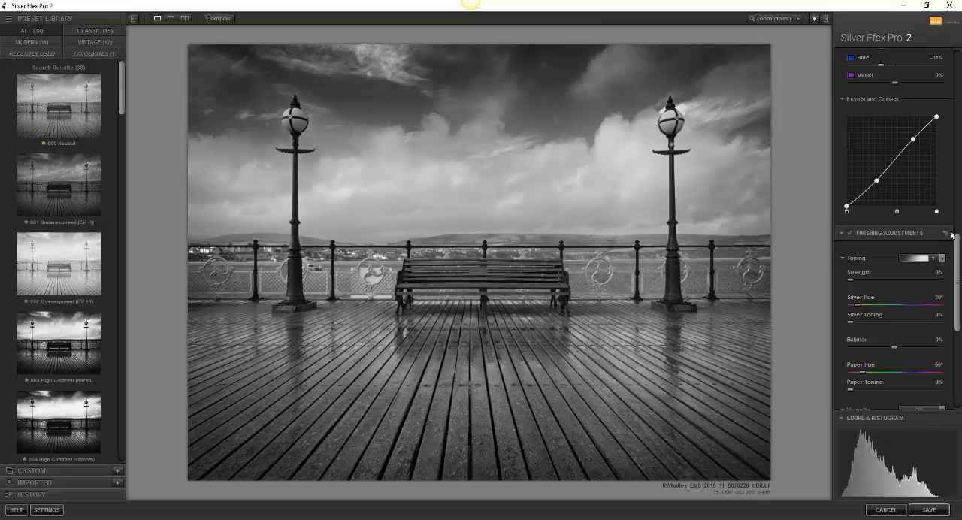
Step: Set dynamic brightness to -13%, soft contrast to -24%, amplify whites to 11% and amplify blacks to 18%
left_click_drag(956, 258, 958, 69)
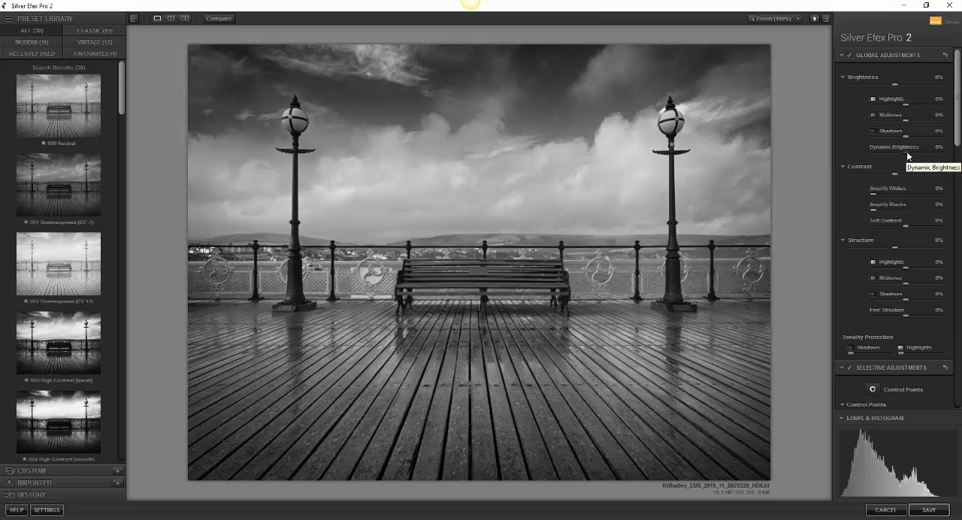
left_click_drag(903, 153, 900, 157)
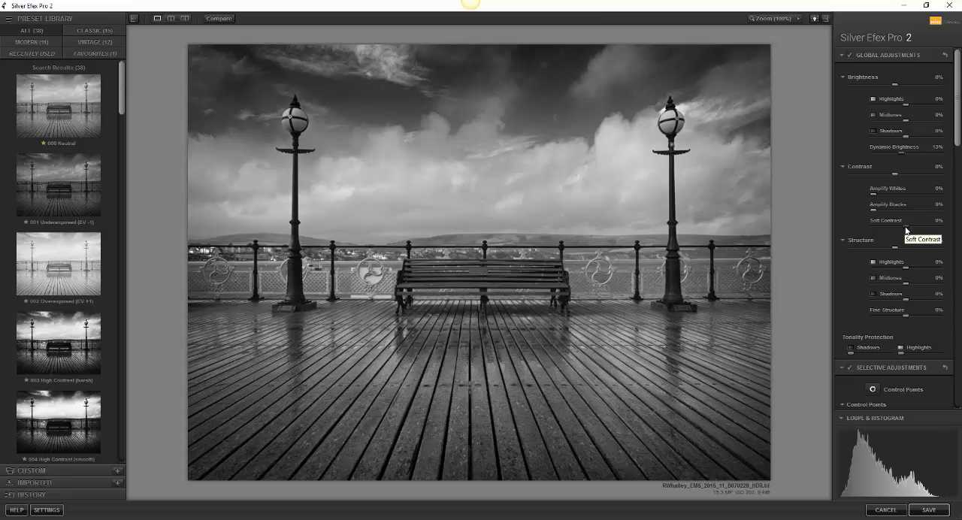
mouse_move(905, 226)
left_mouse_down()
mouse_move(923, 228)
mouse_move(904, 225)
left_mouse_up()
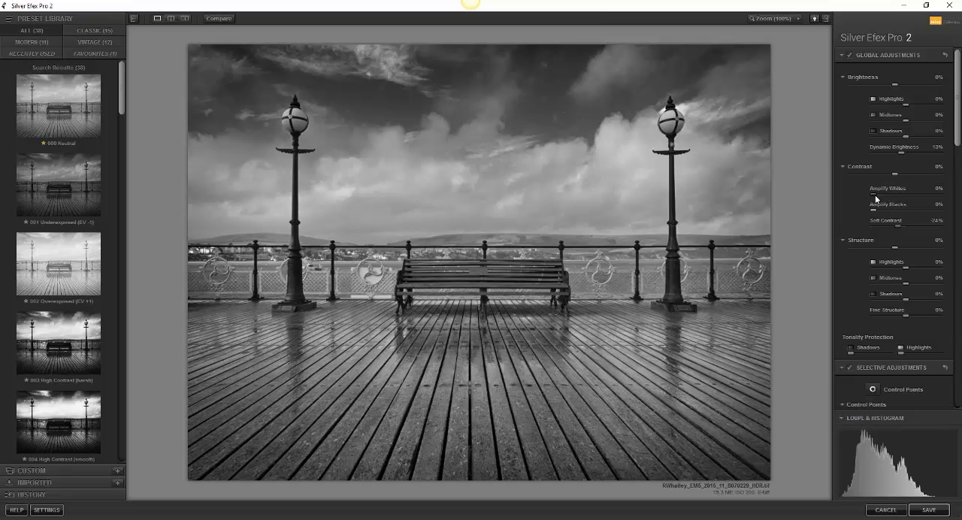
left_click_drag(876, 197, 885, 214)
Step: Set the global structure to 16% for the midtones and 11% for the highlights
left_click_drag(958, 143, 958, 156)
left_click_drag(906, 224, 910, 230)
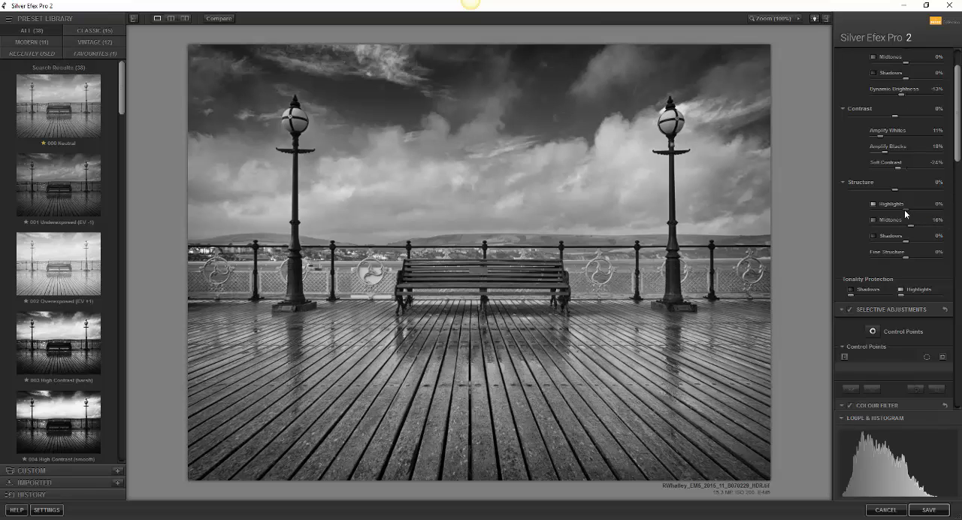
left_click_drag(907, 214, 909, 215)
Step: Add a control point on the bench, sized 32%, and raise its contrast
scroll(945, 201, "down", 4)
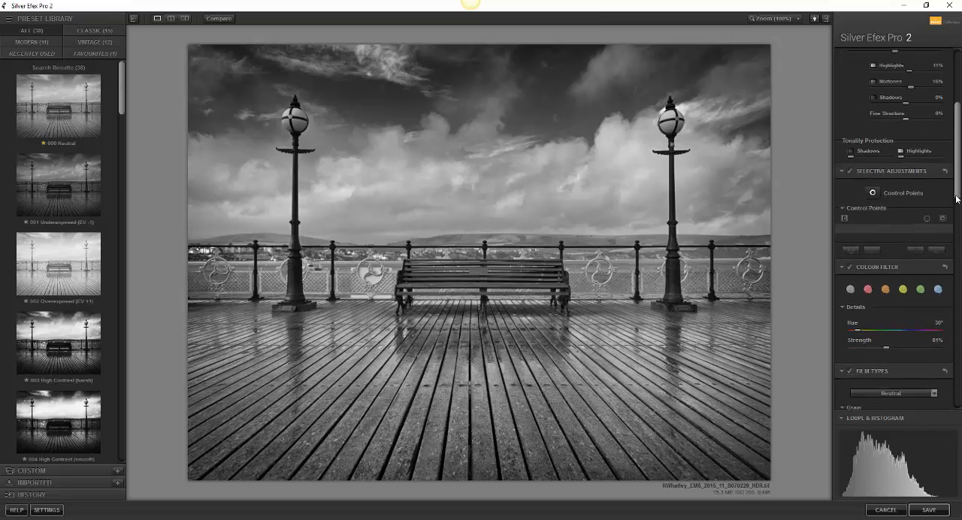
left_click(871, 189)
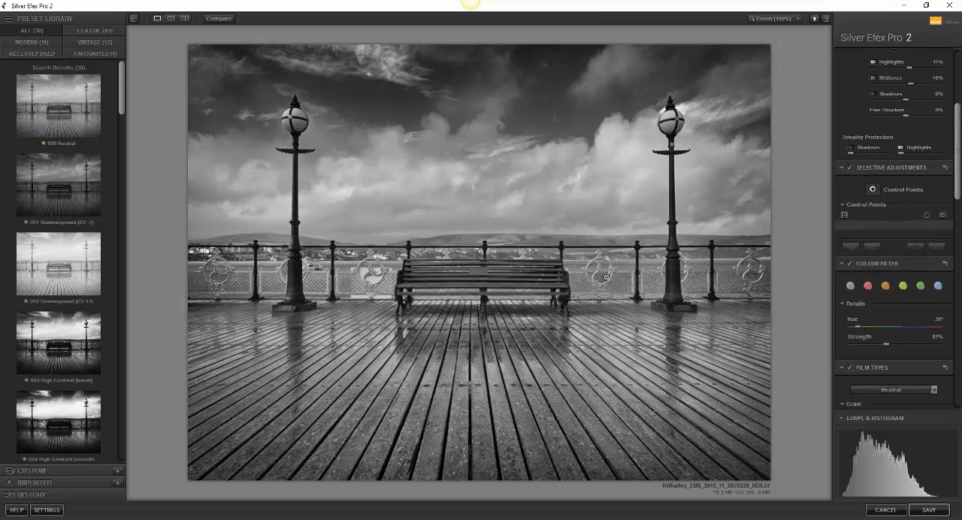
left_click(479, 278)
left_click_drag(506, 279, 527, 300)
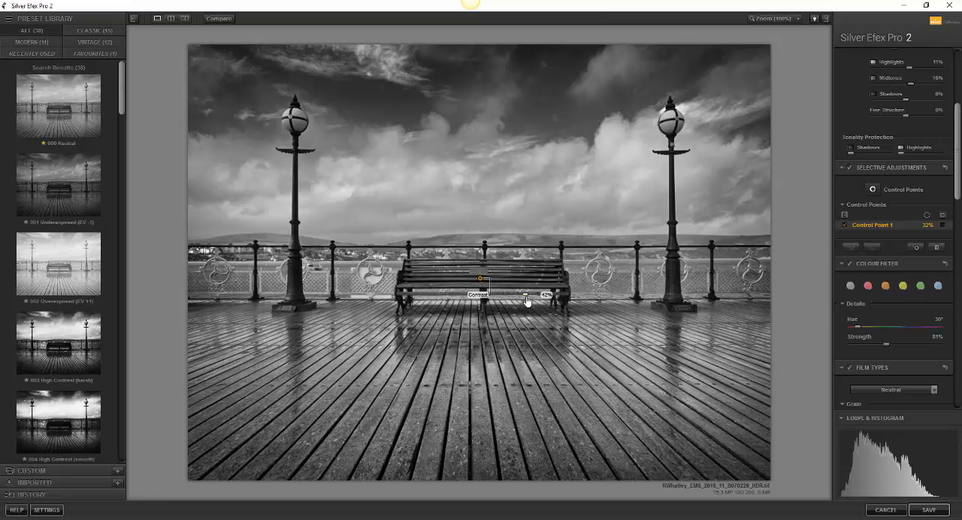
Step: Add a second control point on the foreground decking, sized 57%, and slightly raise its contrast and structure
left_click(872, 189)
left_click(479, 392)
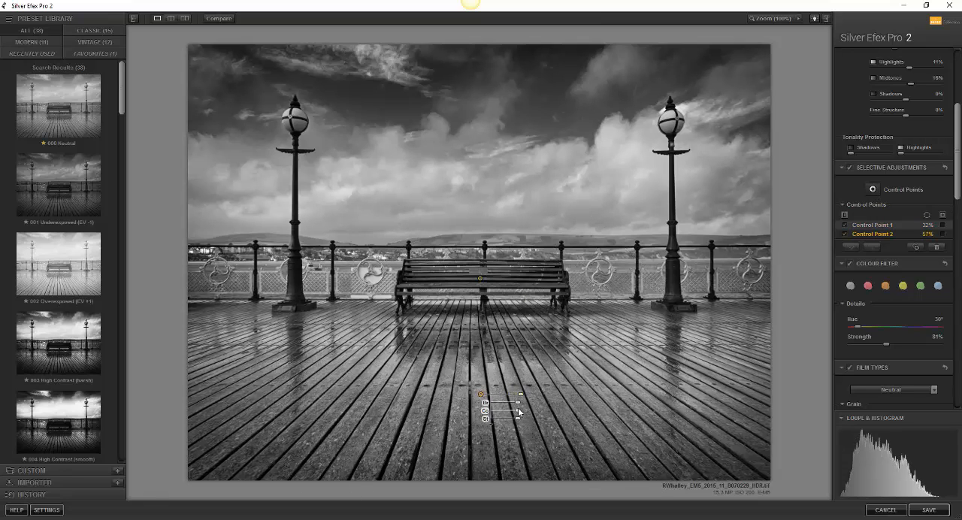
mouse_move(519, 412)
left_mouse_down()
mouse_move(527, 413)
mouse_move(522, 422)
left_mouse_up()
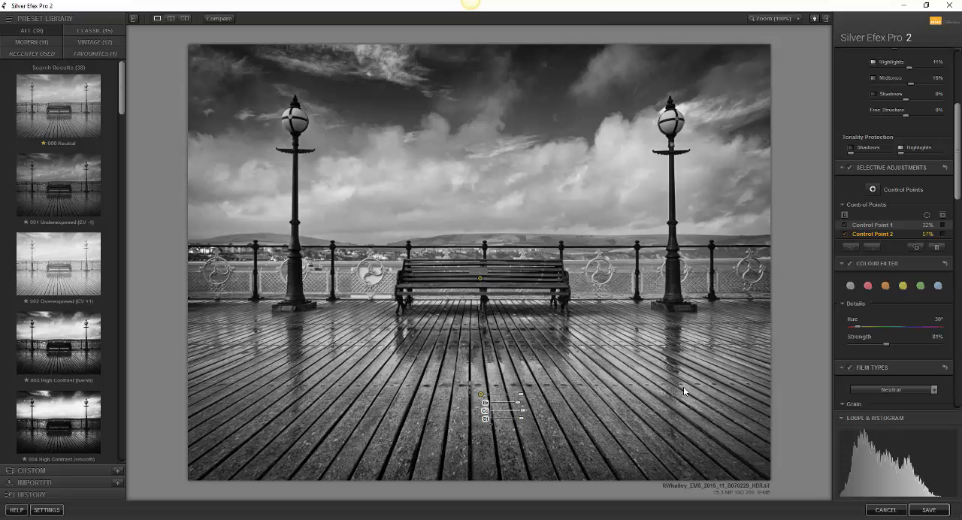
Step: Apply a Lens Falloff 1 vignette, shift its shape towards rectangle and set its size to 90%
left_click(684, 389)
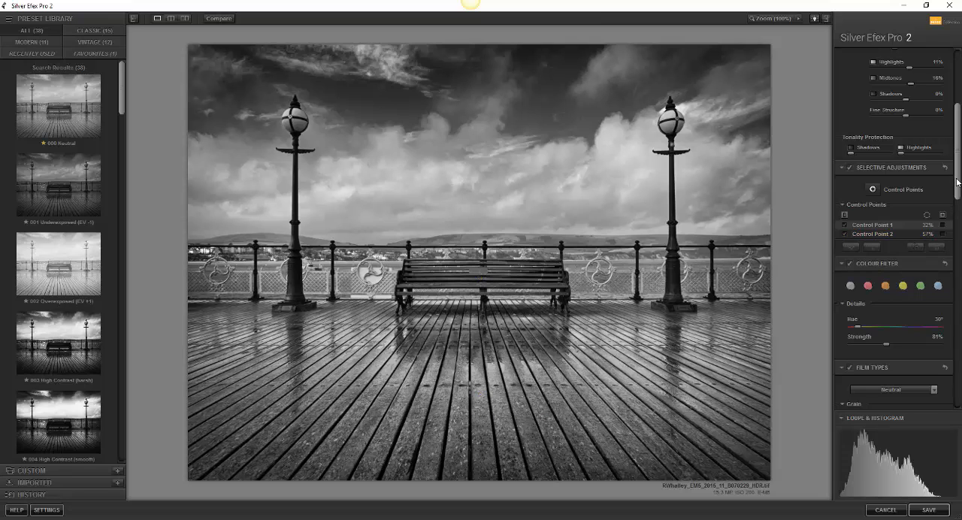
left_click_drag(957, 186, 956, 373)
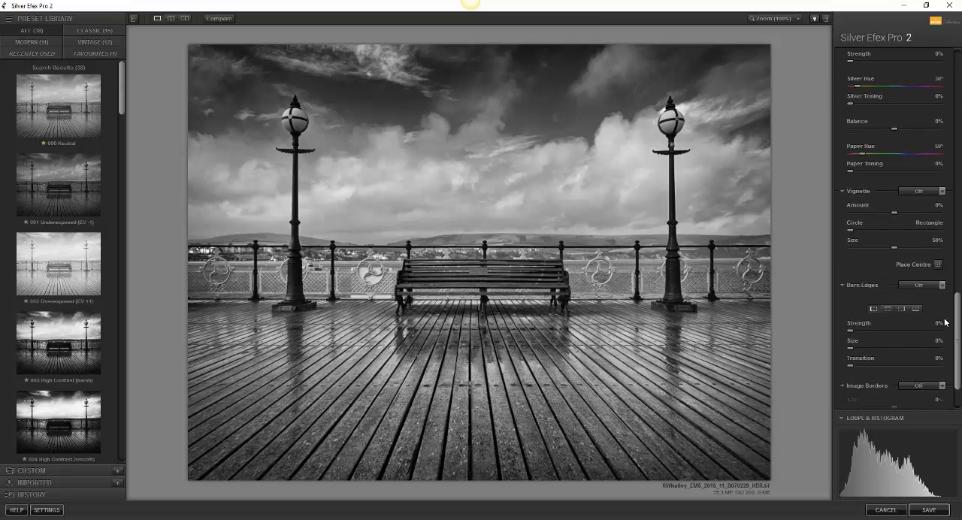
left_click(942, 191)
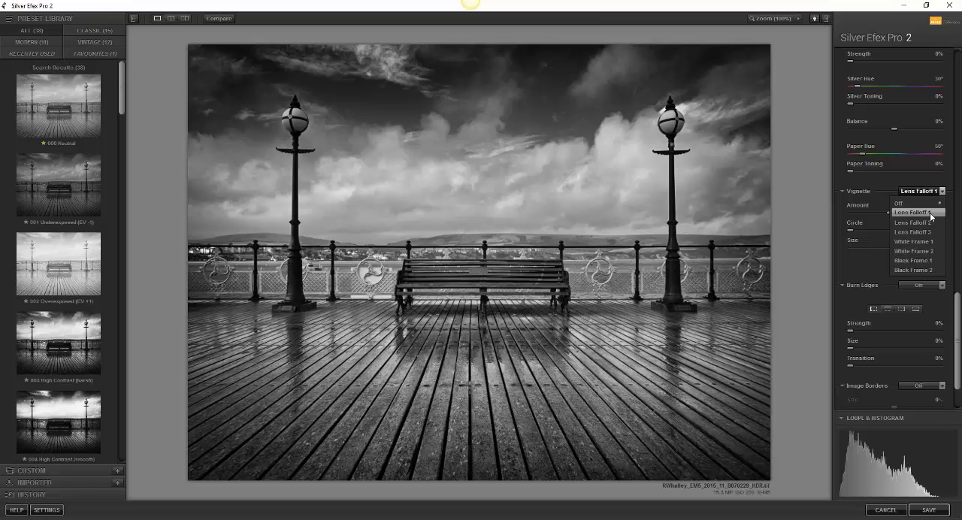
left_click(929, 213)
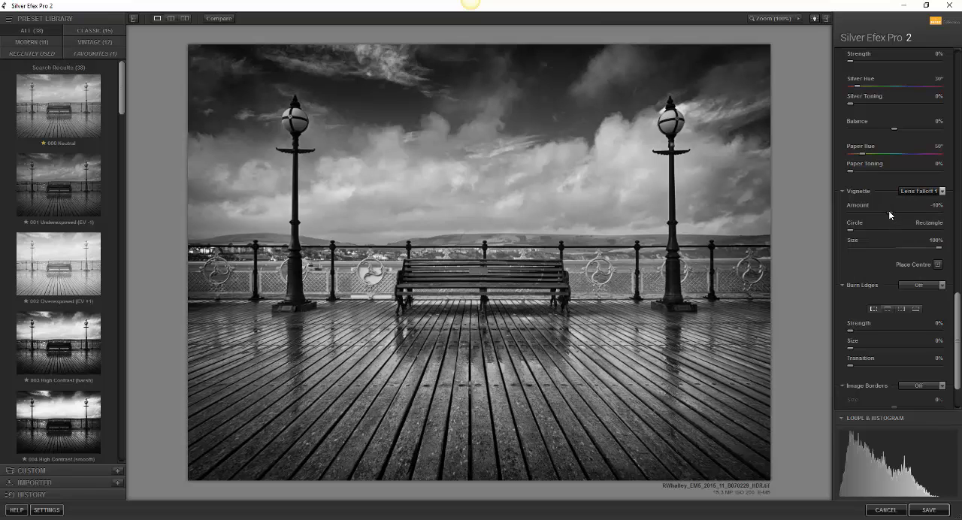
left_click_drag(849, 230, 929, 247)
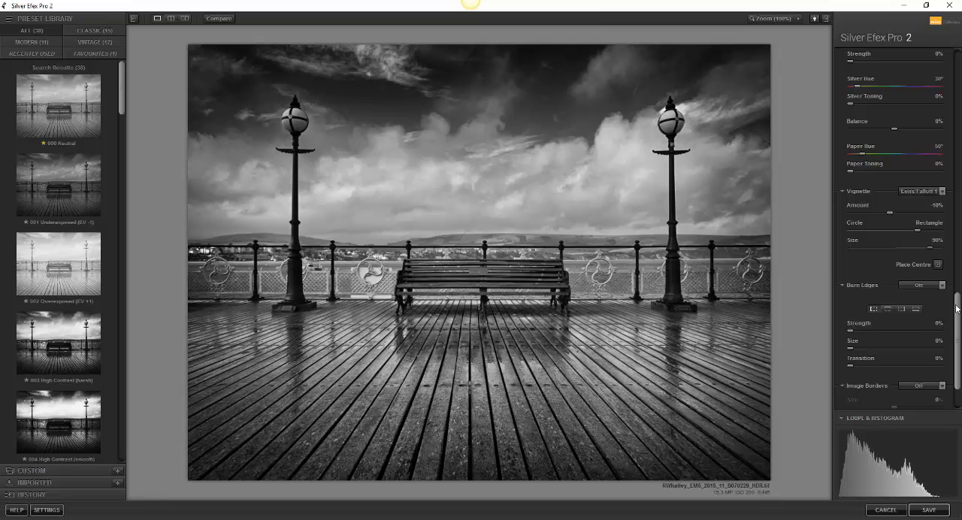
Step: Add a Type 4 image border with its size set to -54%, and save the black and white image
scroll(957, 318, "down", 3)
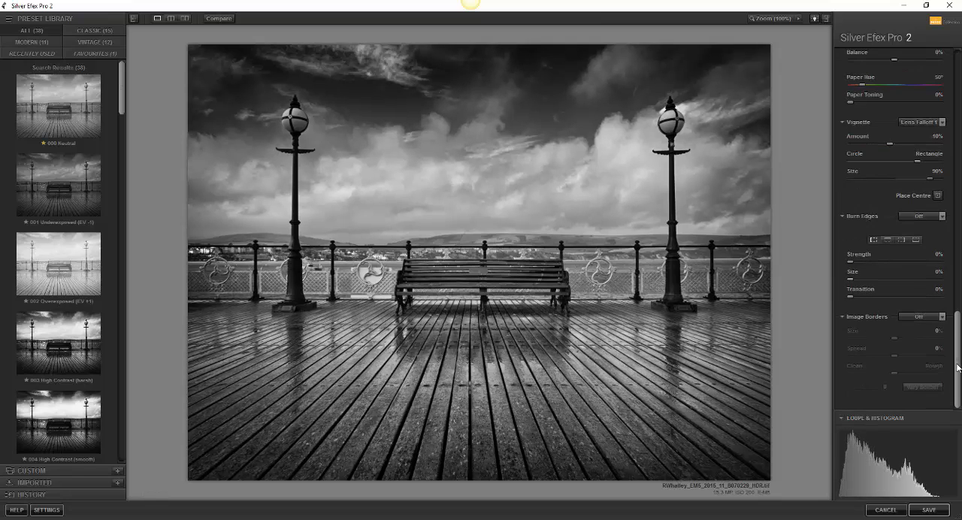
left_click(935, 316)
left_click(920, 210)
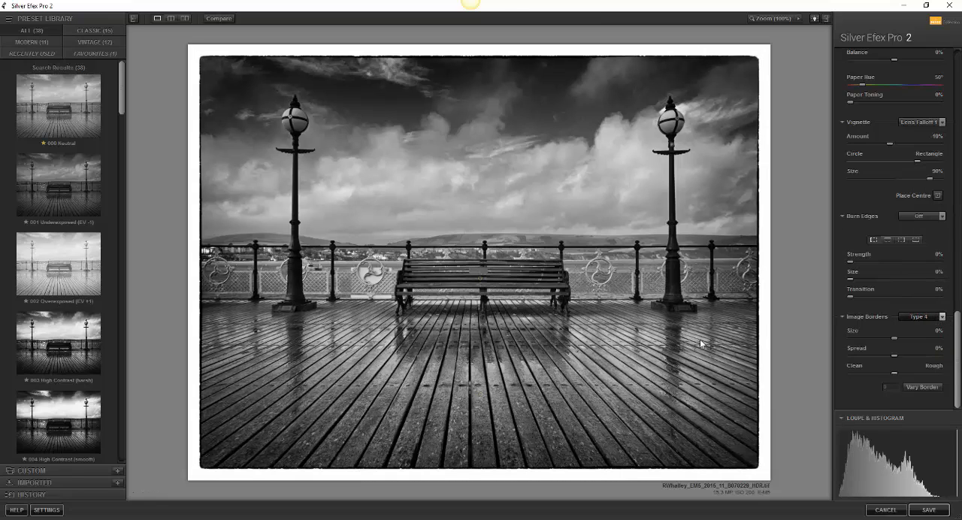
left_click_drag(894, 337, 870, 341)
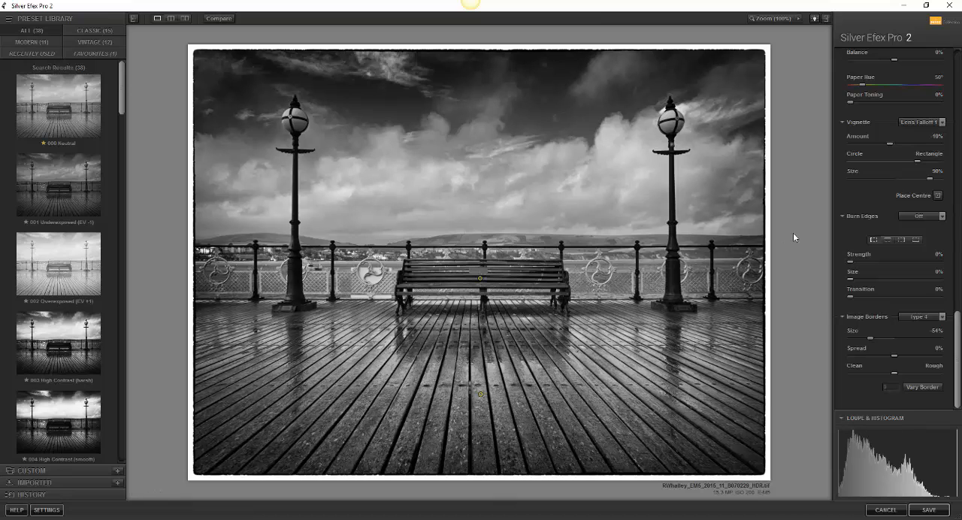
left_click(930, 511)
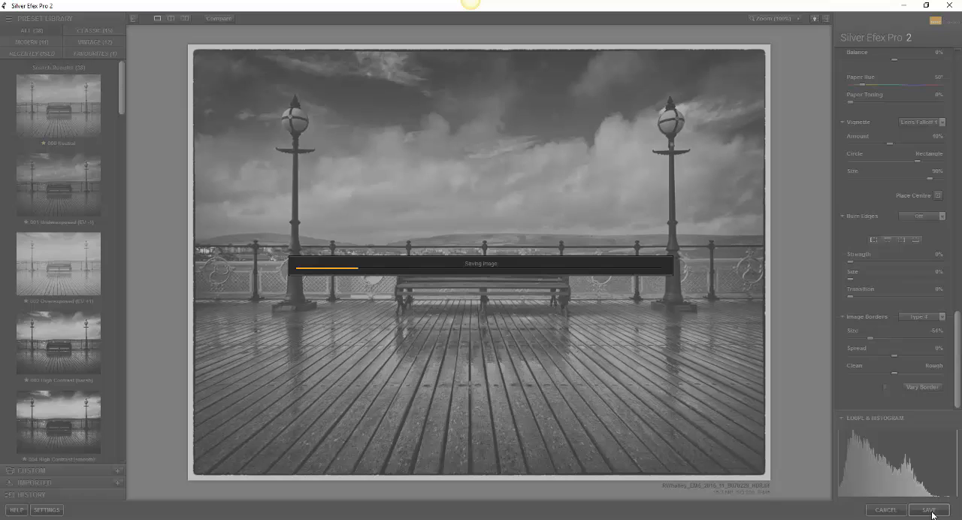